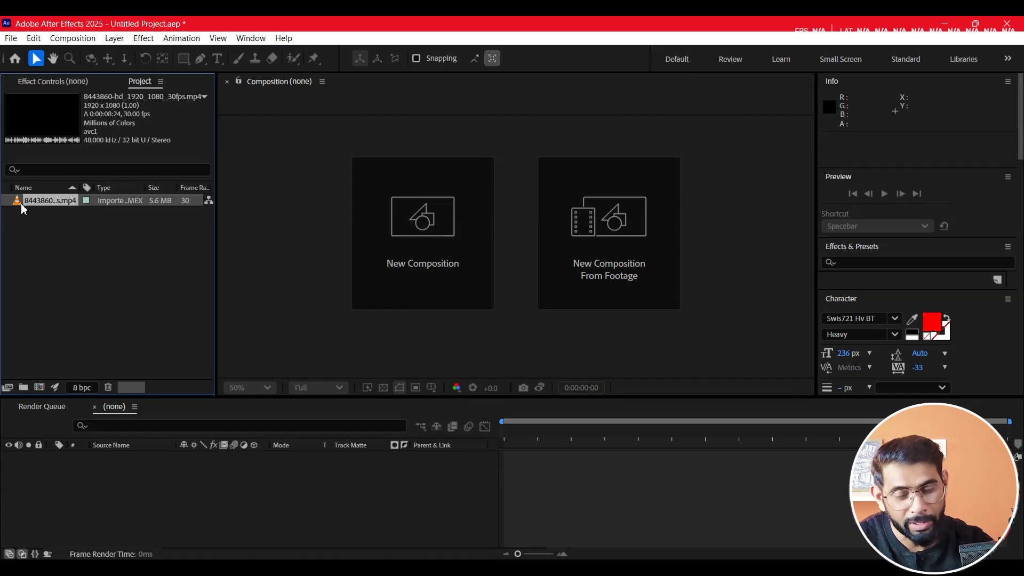
- Create a composition from the 8443860-hd_1920_1080_30fps car clip, play a preview, then scrub back
mouse_move(21, 203)
mouse_down()
mouse_move(58, 351)
mouse_move(40, 387)
mouse_up()
key(space)
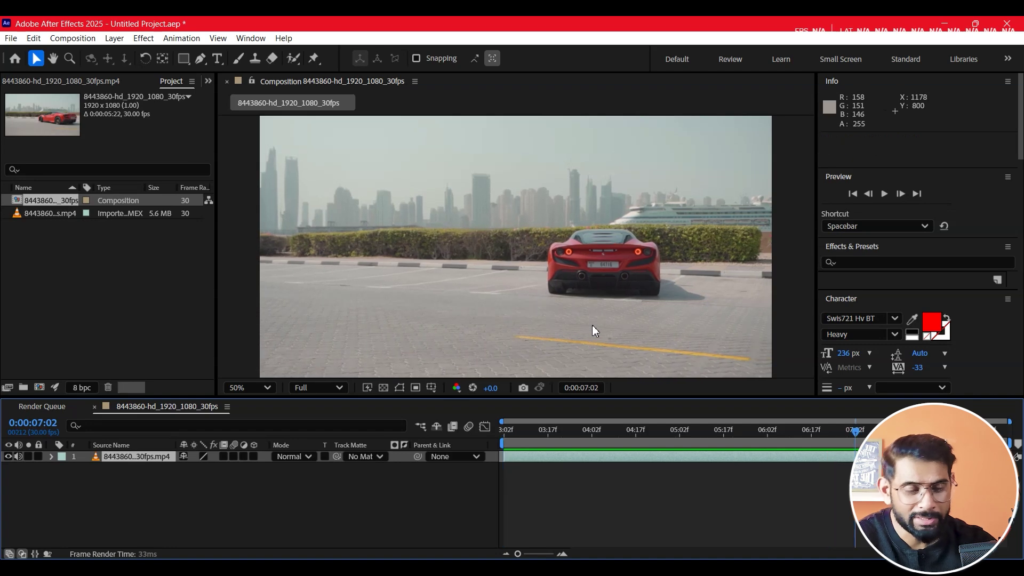
key(space)
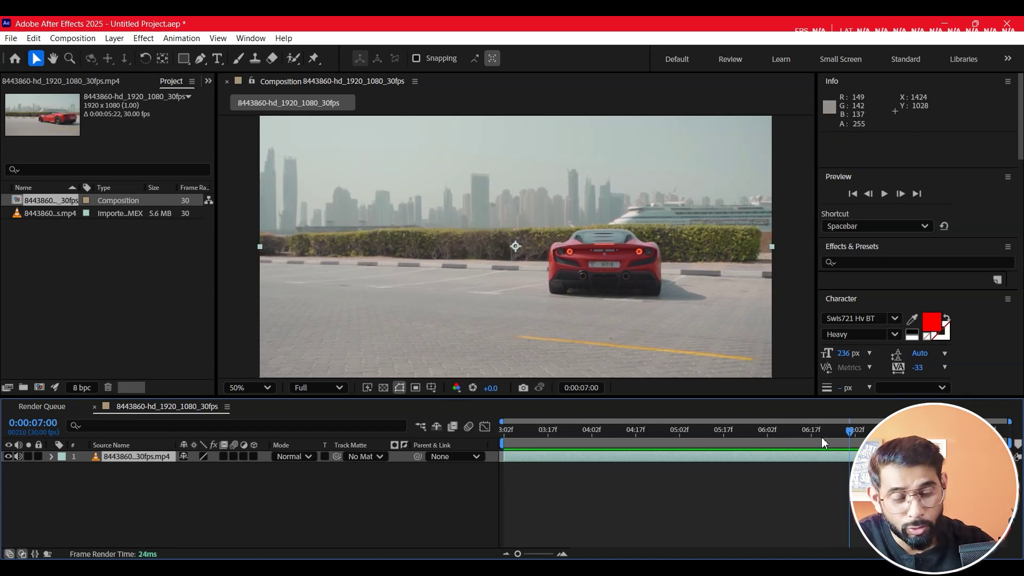
drag(822, 438, 521, 449)
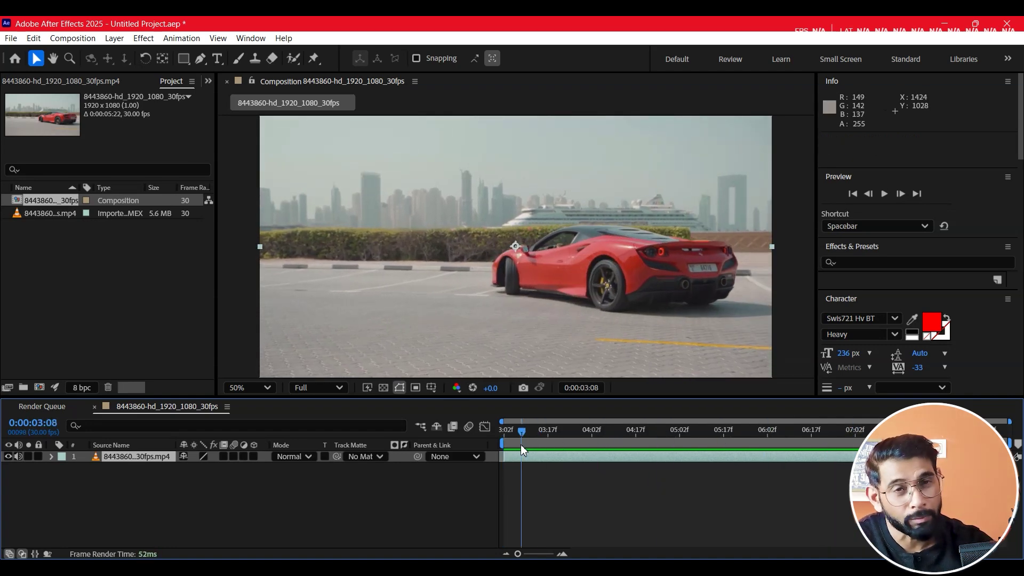
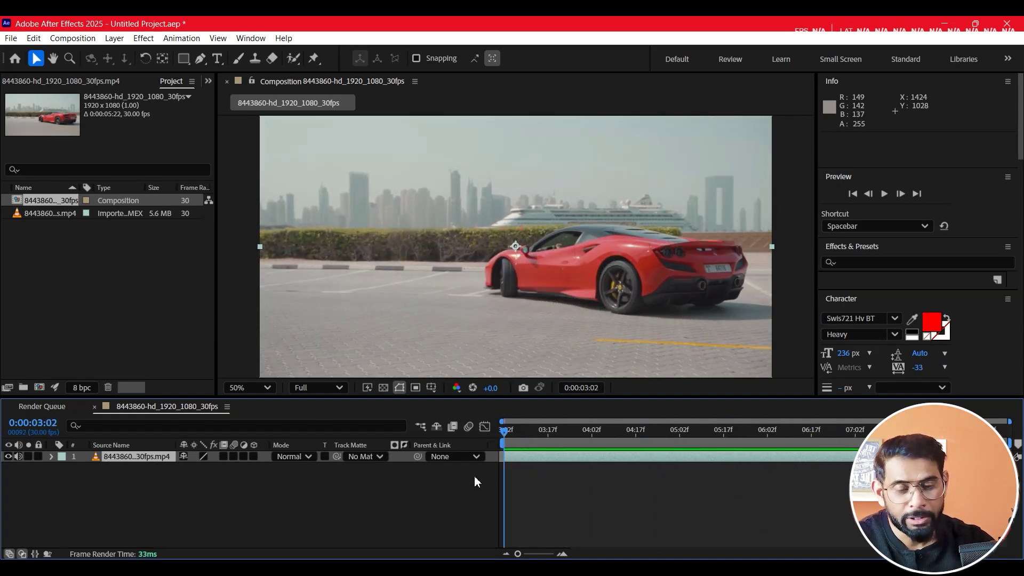
- Apply the 3D Camera Tracker to the red car footage and let it analyse and solve
click(520, 313)
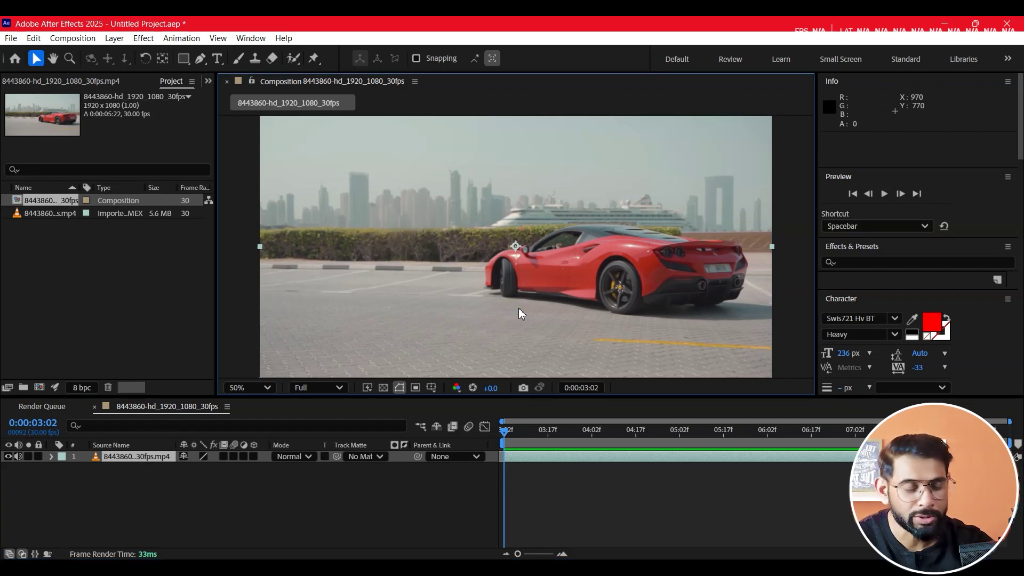
scroll(959, 297, down, 10)
click(854, 276)
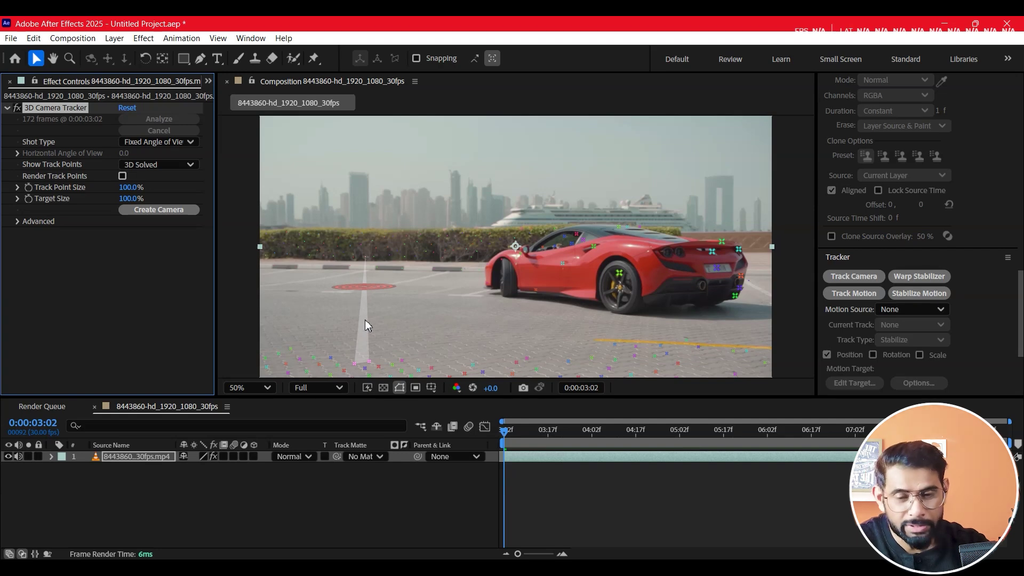
- Set the tracker's Solve Method to Typical and turn on Detailed Analysis to re-solve
click(16, 221)
click(147, 232)
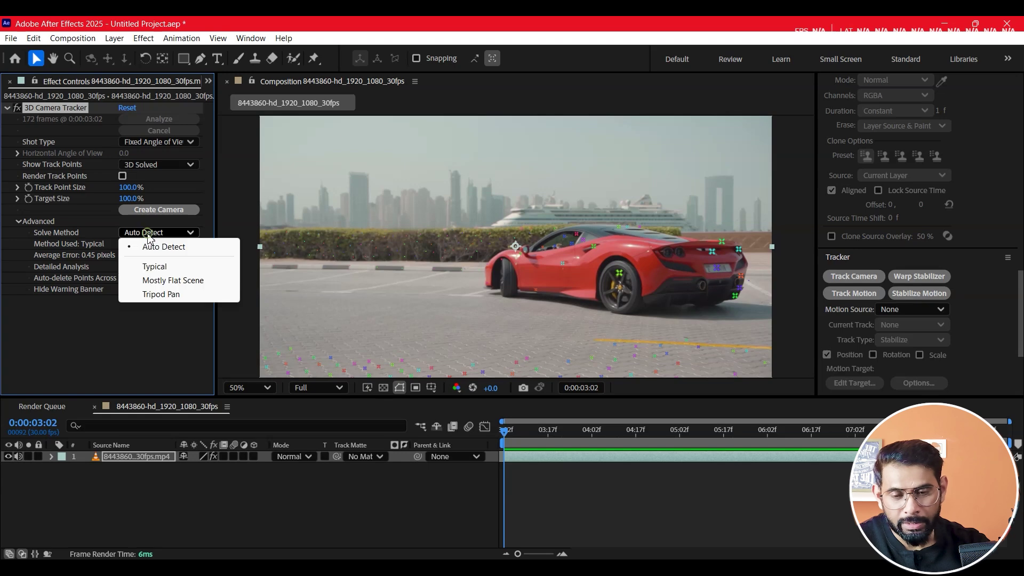
click(153, 267)
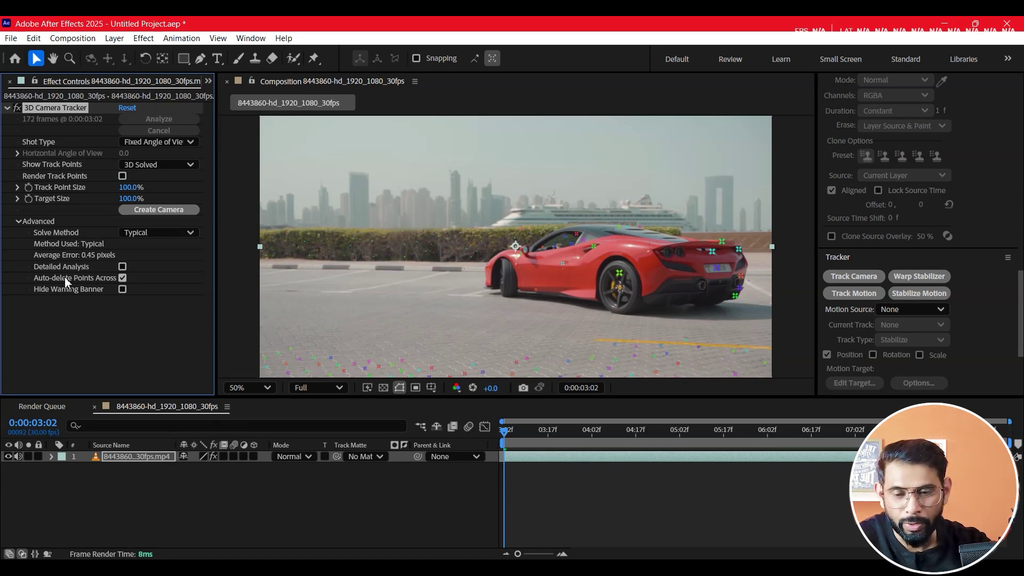
click(122, 266)
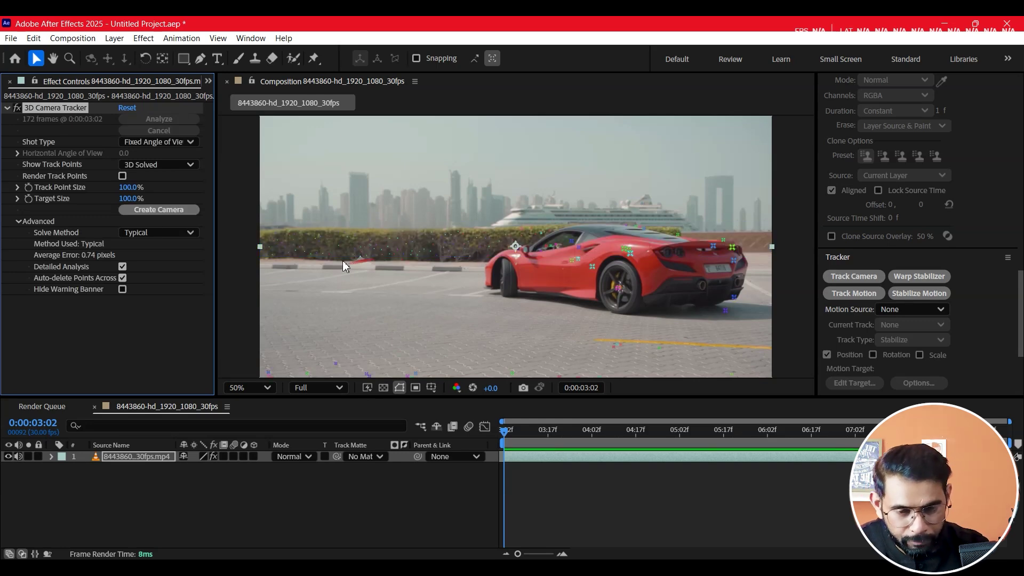
- Enlarge the track points to 184% and zoom the viewer out to 25%
drag(130, 187, 159, 194)
key(comma)
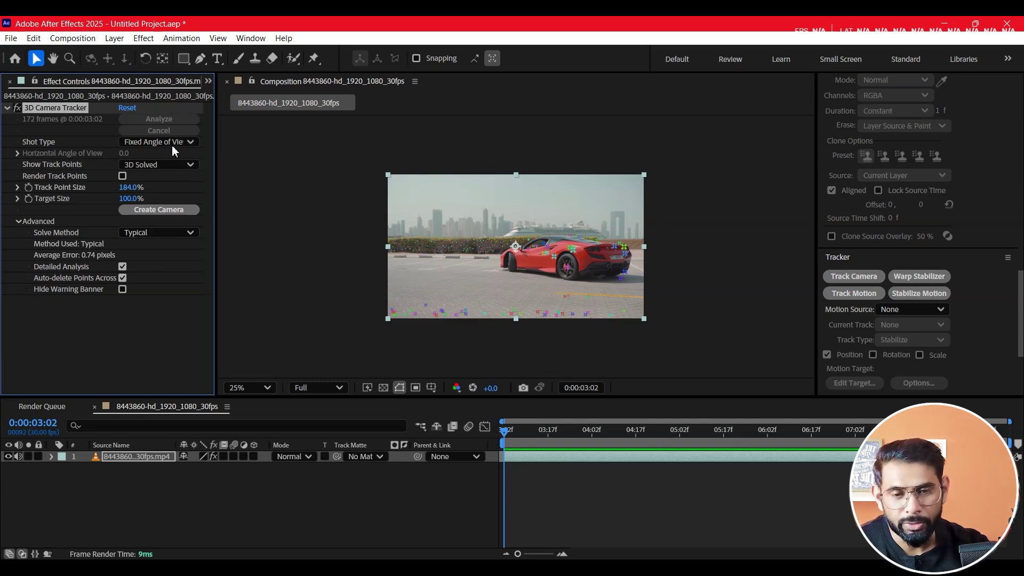
click(209, 81)
- Switch the car composition's 3D renderer from Classic 3D to Advanced 3D in Composition Settings
click(235, 112)
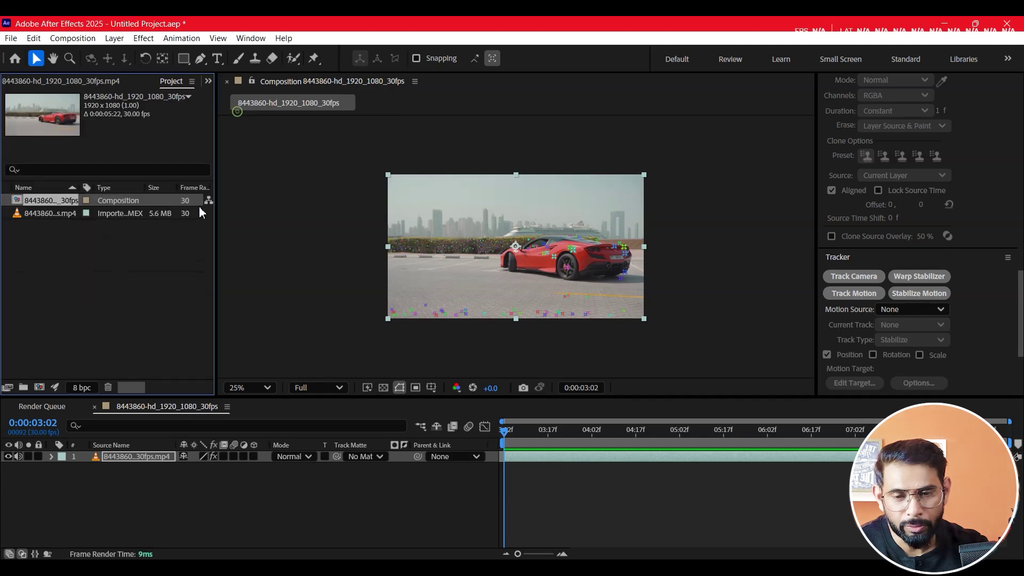
right_click(45, 203)
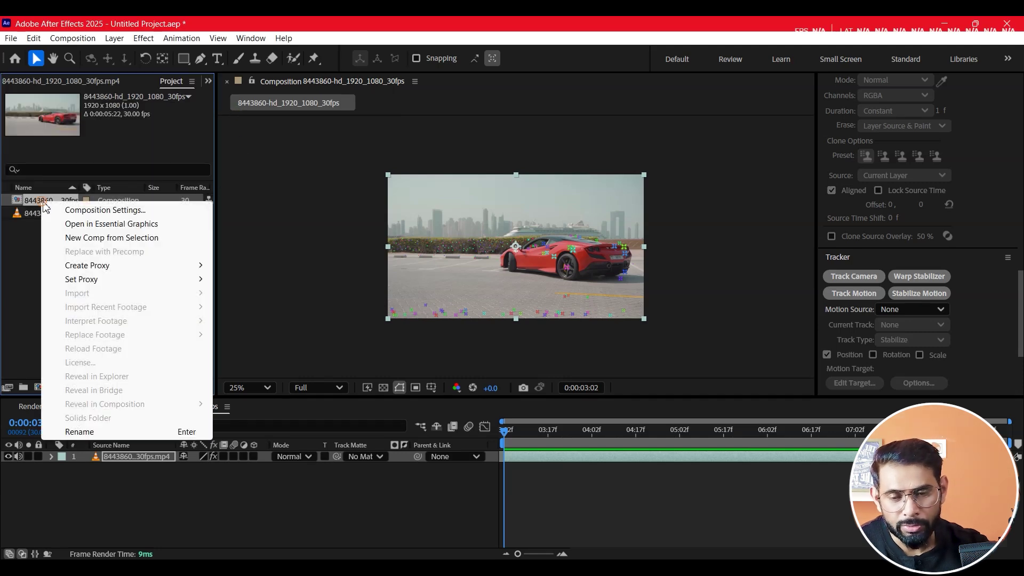
click(90, 210)
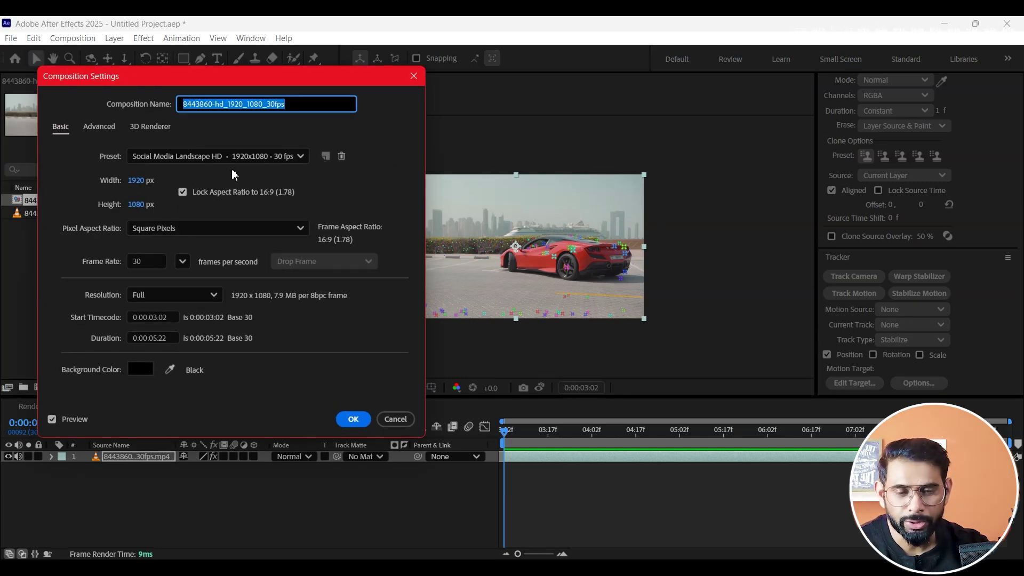
click(159, 128)
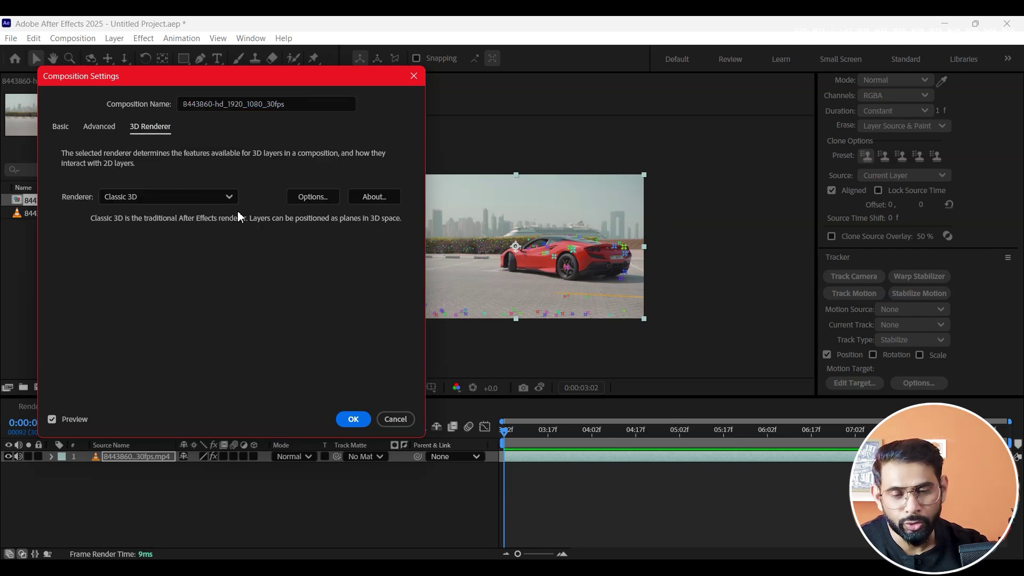
click(168, 198)
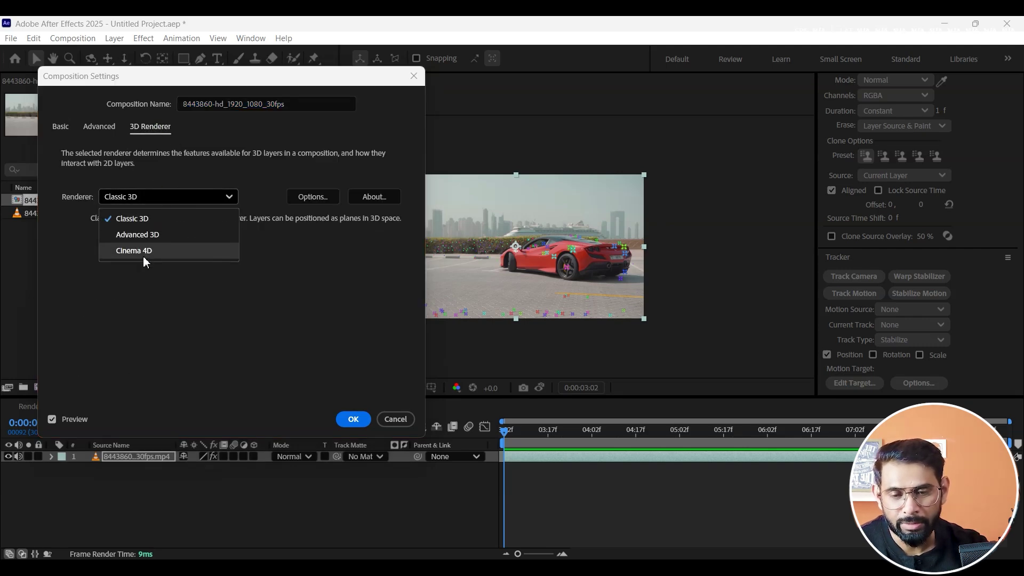
click(152, 235)
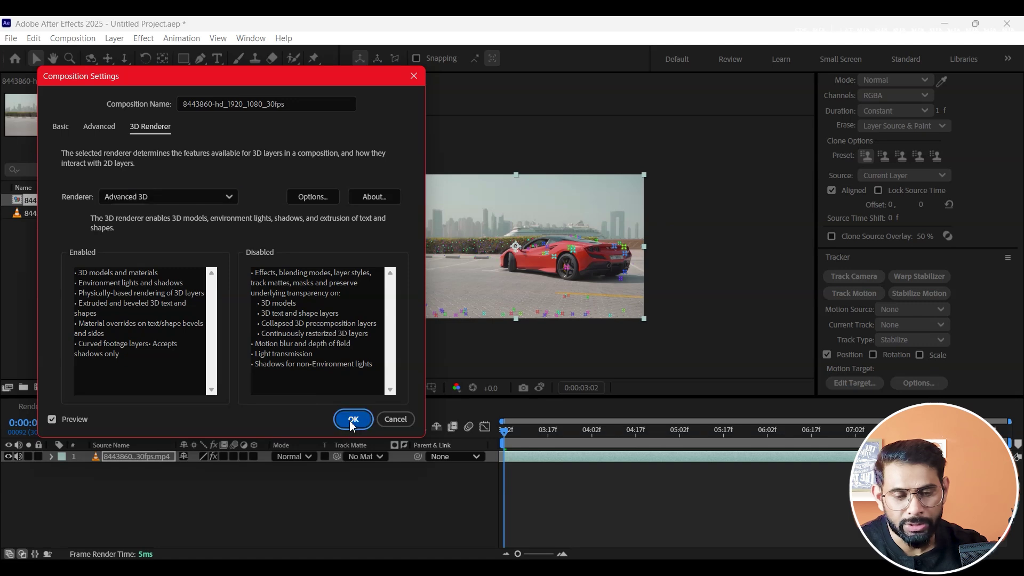
click(353, 419)
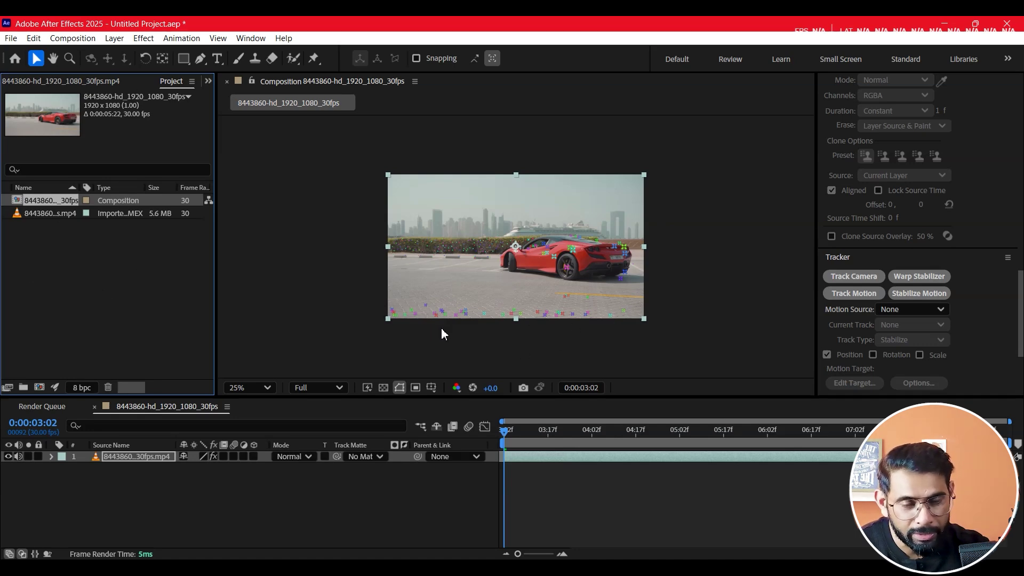
- At 50% zoom, lasso-select the track points across the pavement
key(period)
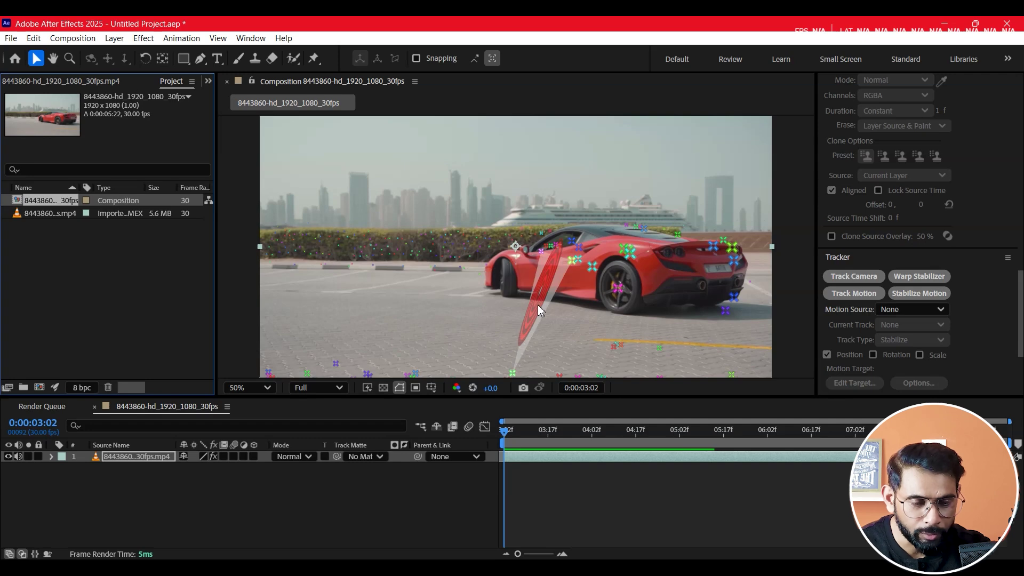
scroll(538, 305, down, 3)
drag(686, 286, 620, 336)
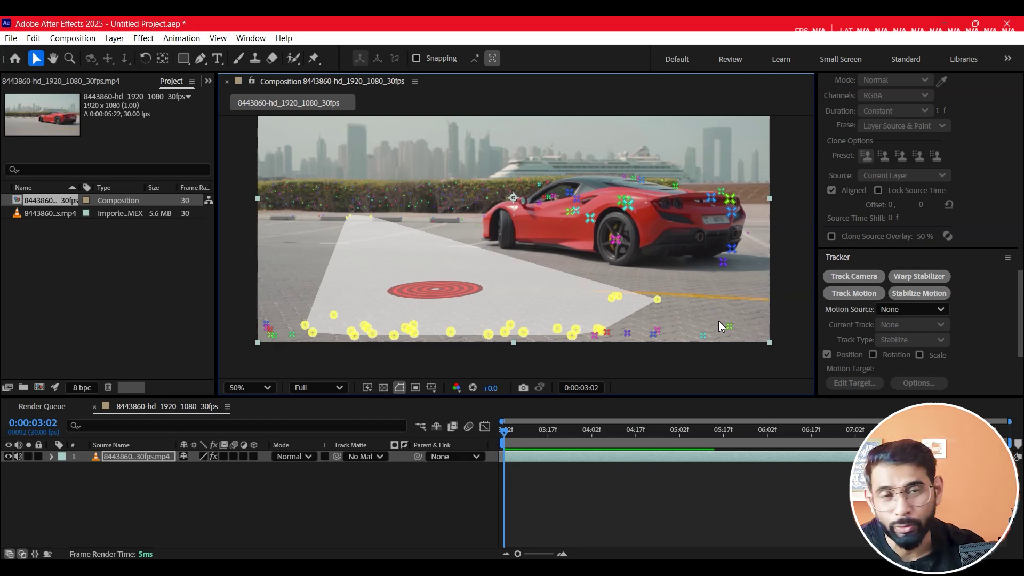
drag(719, 321, 760, 271)
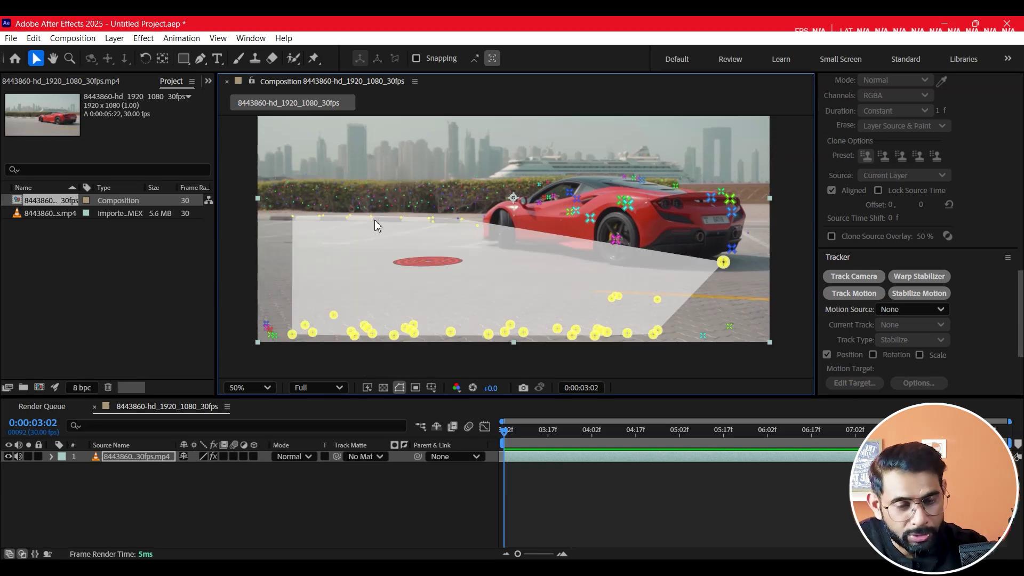
- Set the ground plane and origin from those points, then create a solid and camera
right_click(426, 261)
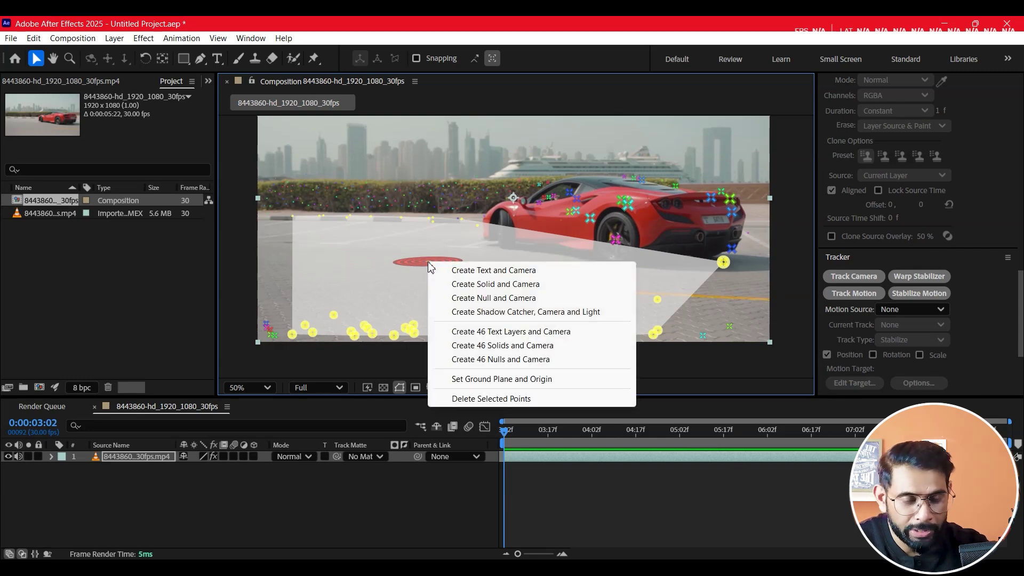
click(496, 379)
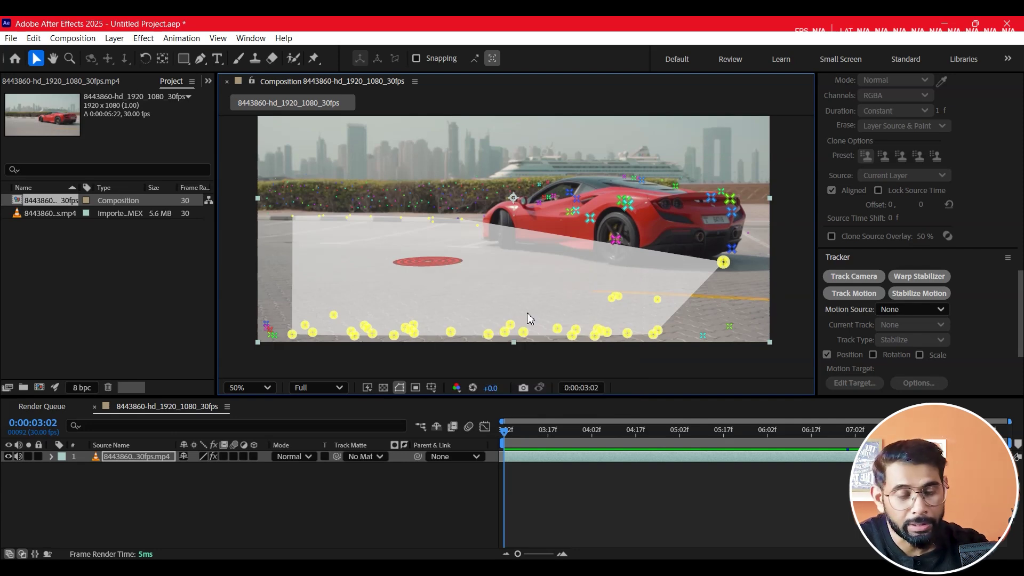
right_click(422, 268)
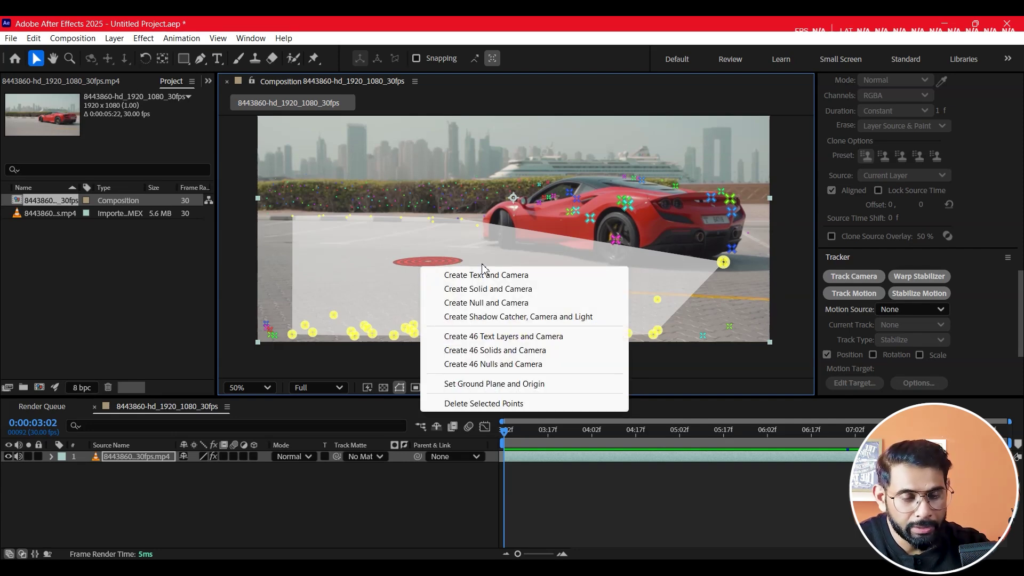
click(483, 295)
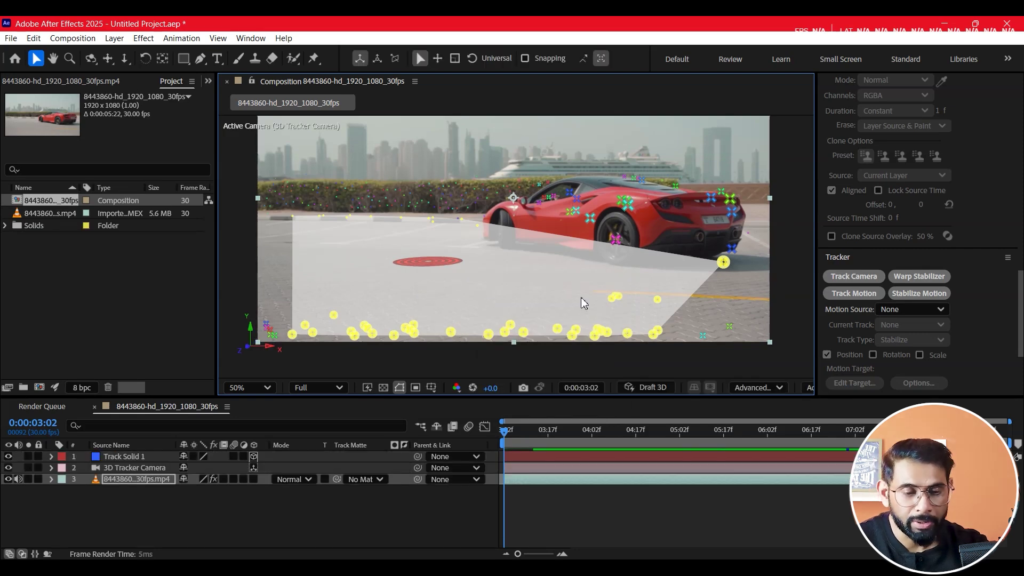
- Show Track Solid 1's Scale and scrub it to about 520%
click(129, 457)
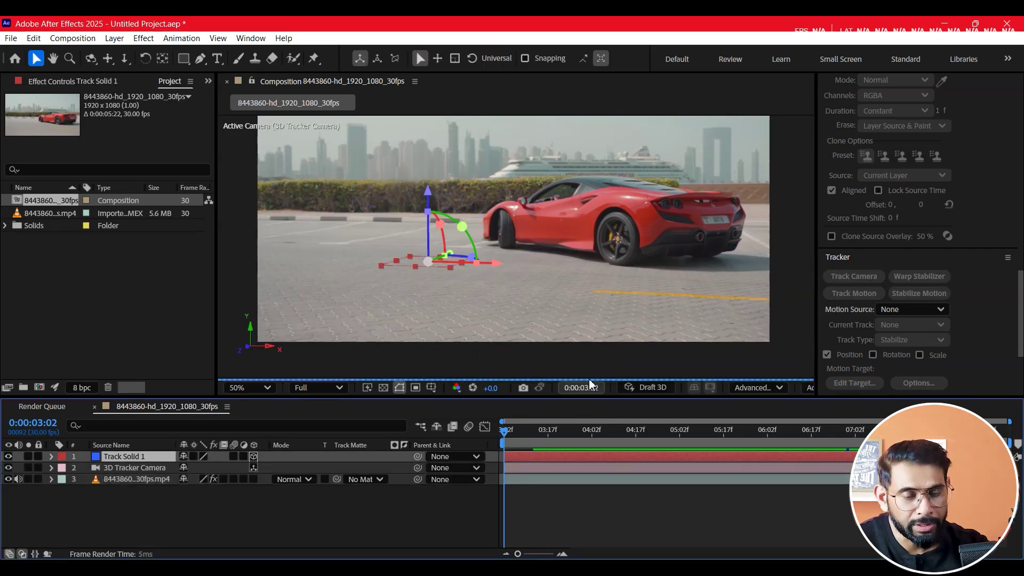
click(49, 459)
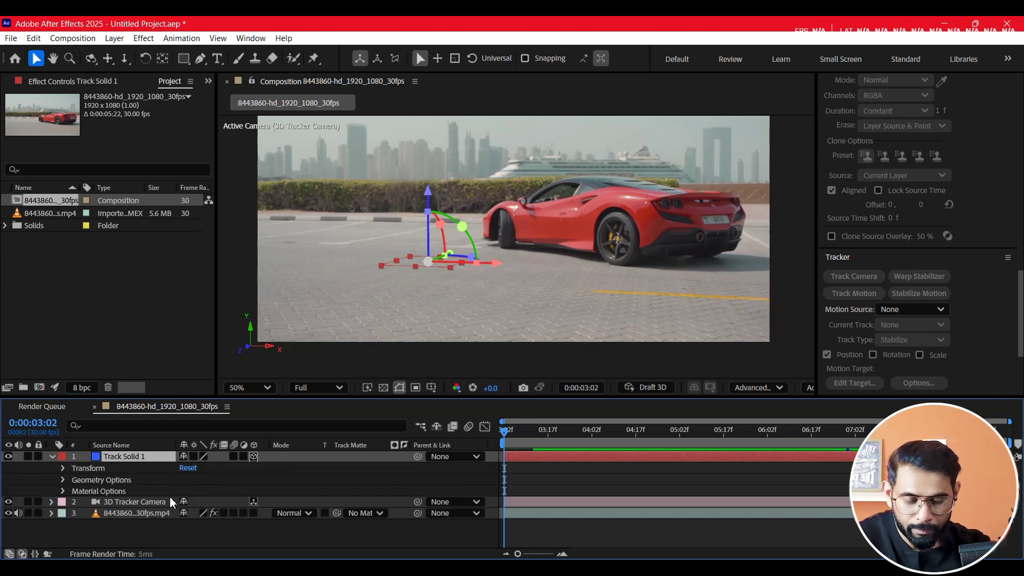
key(s)
drag(213, 469, 687, 428)
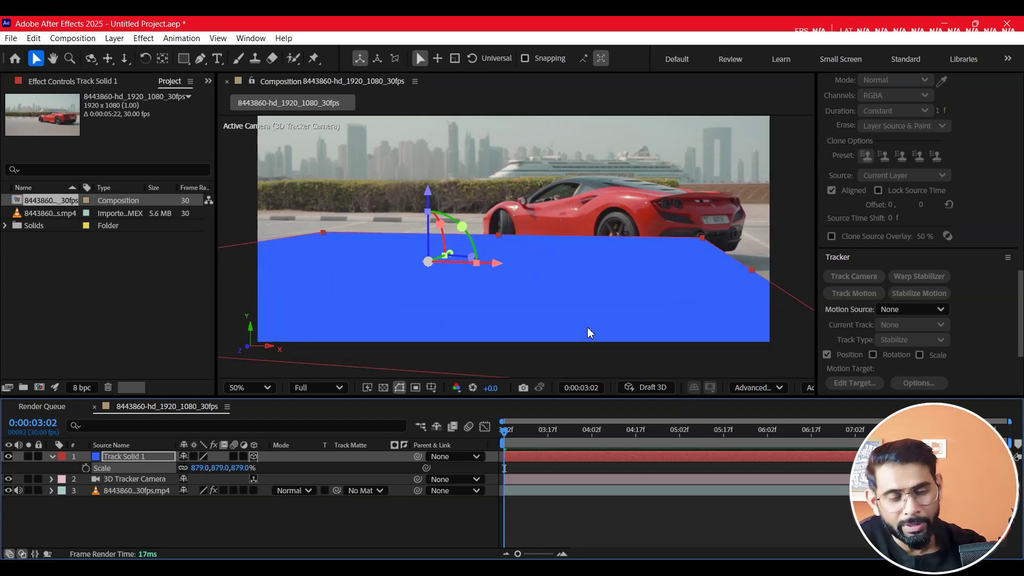
drag(207, 470, 16, 470)
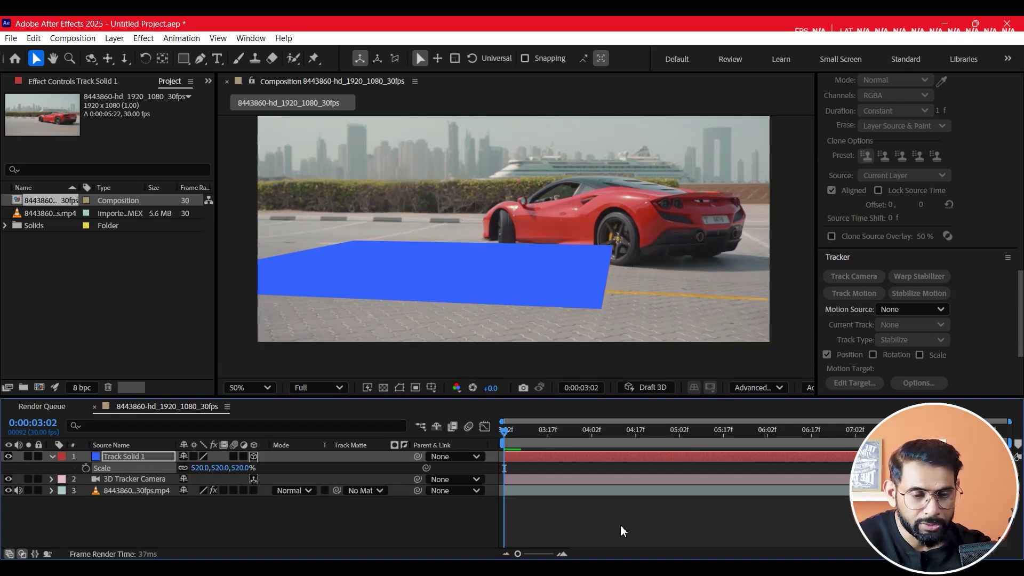
- Preview the track, then stretch the blue plane wider to the right and preview again
key(space)
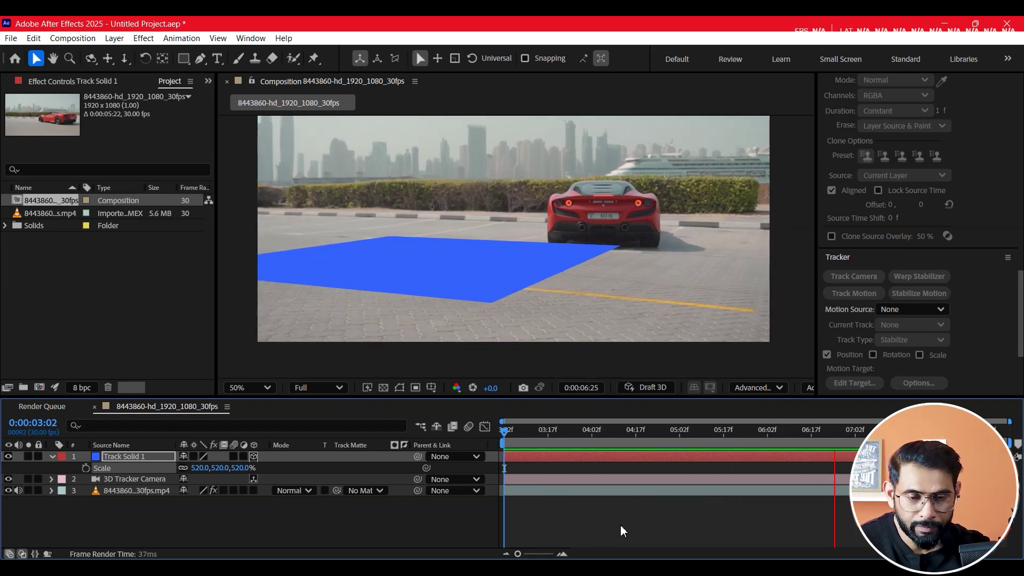
key(space)
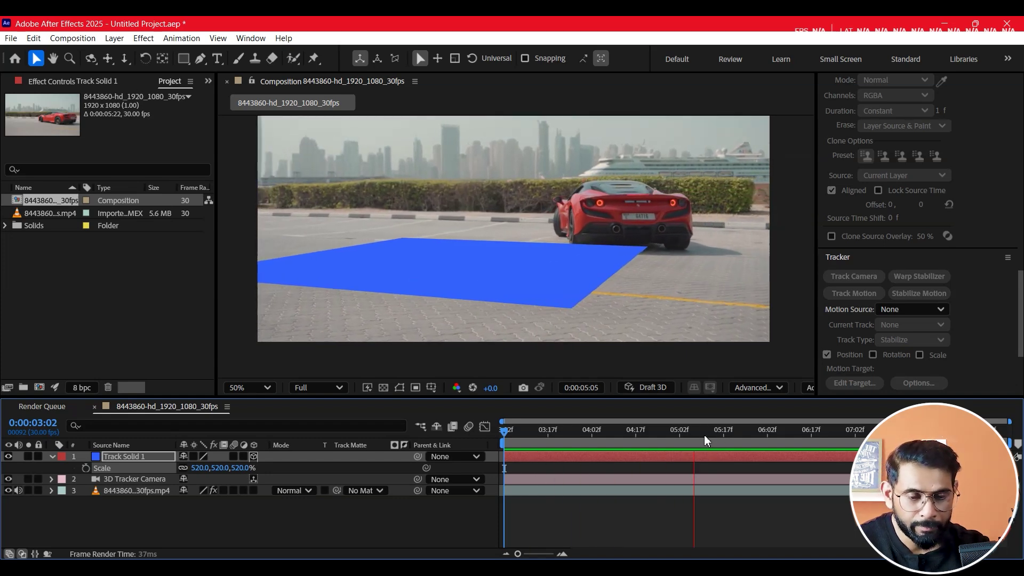
drag(521, 435, 837, 431)
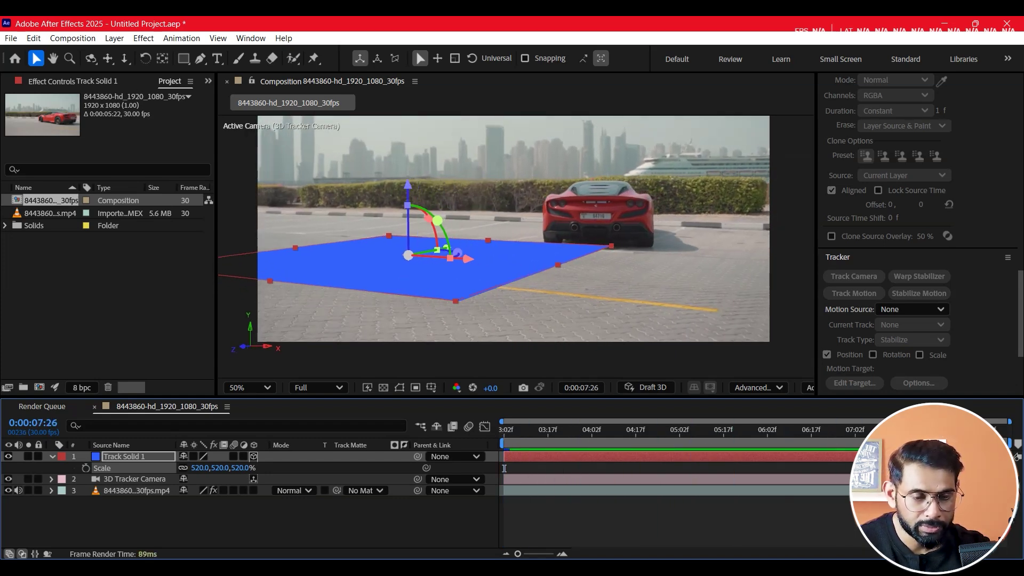
drag(552, 264, 763, 341)
drag(824, 430, 505, 432)
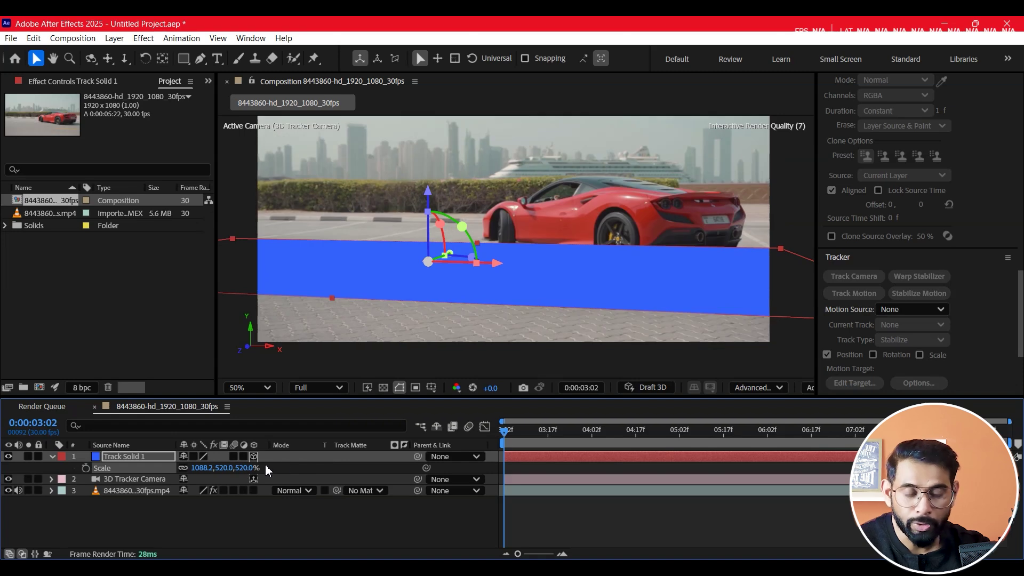
click(673, 491)
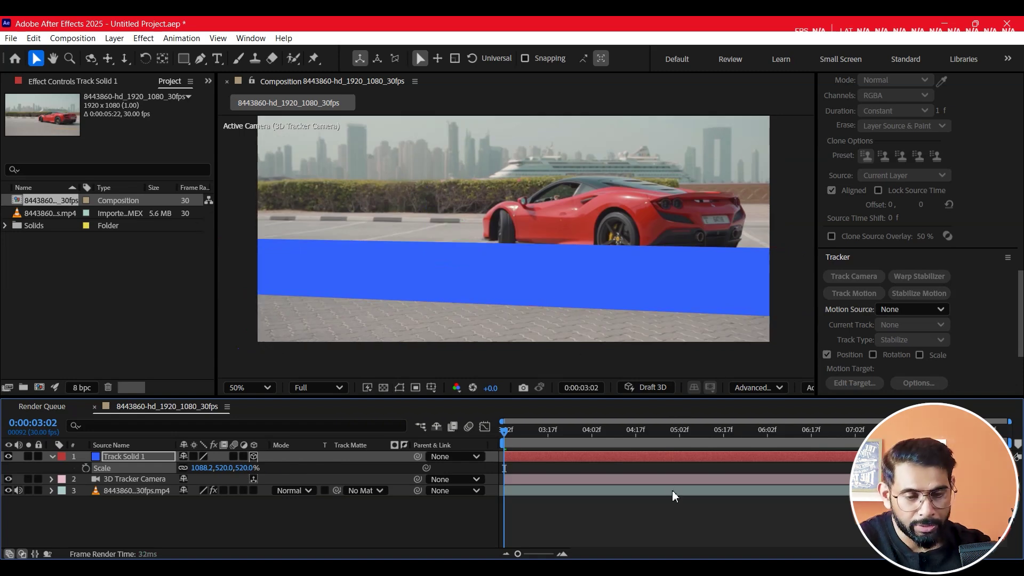
key(space)
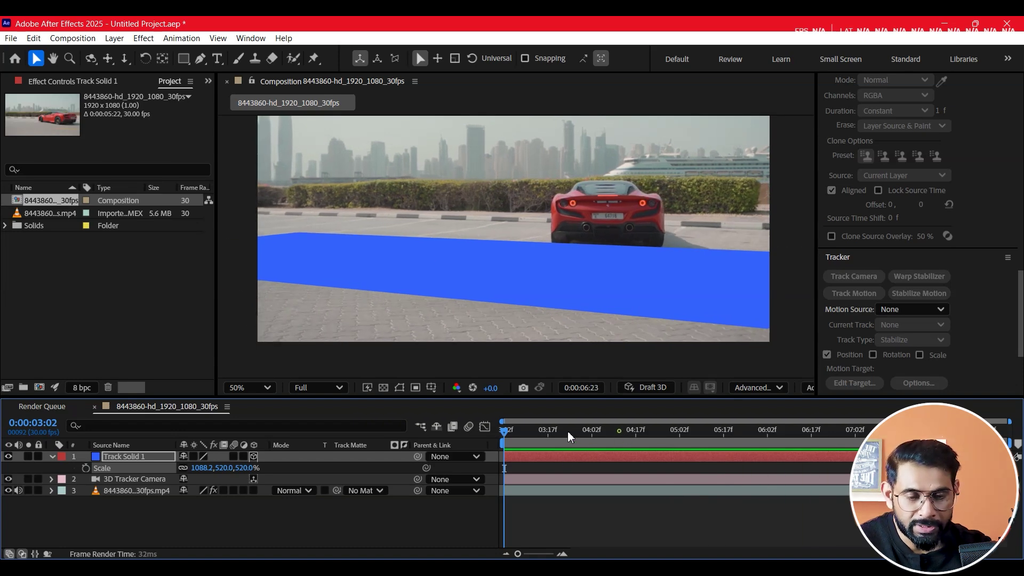
- Stretch the plane down toward the camera at 06:13, then preview the tracking and collapse the layer
drag(585, 431, 799, 431)
drag(308, 286, 633, 377)
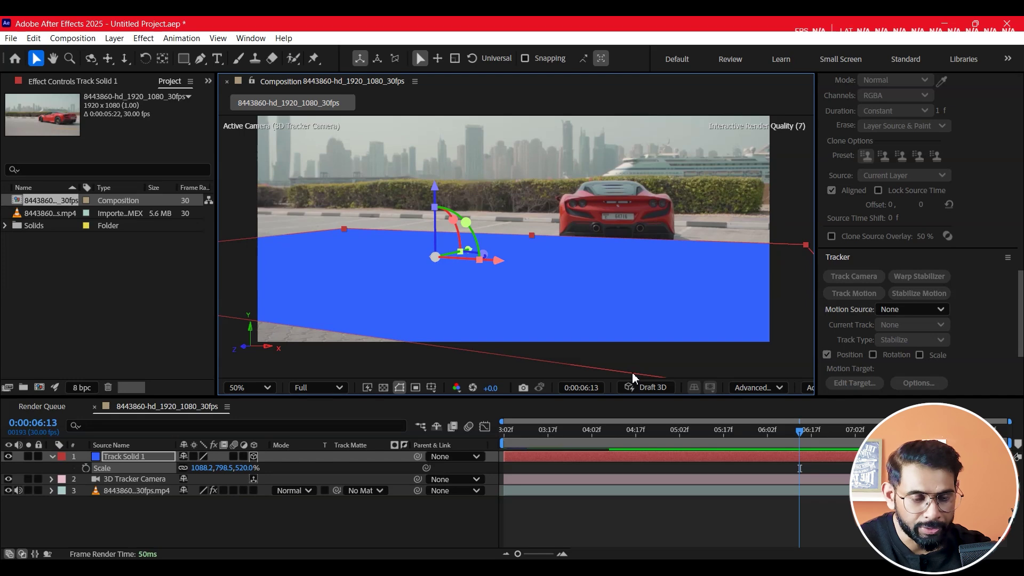
key(space)
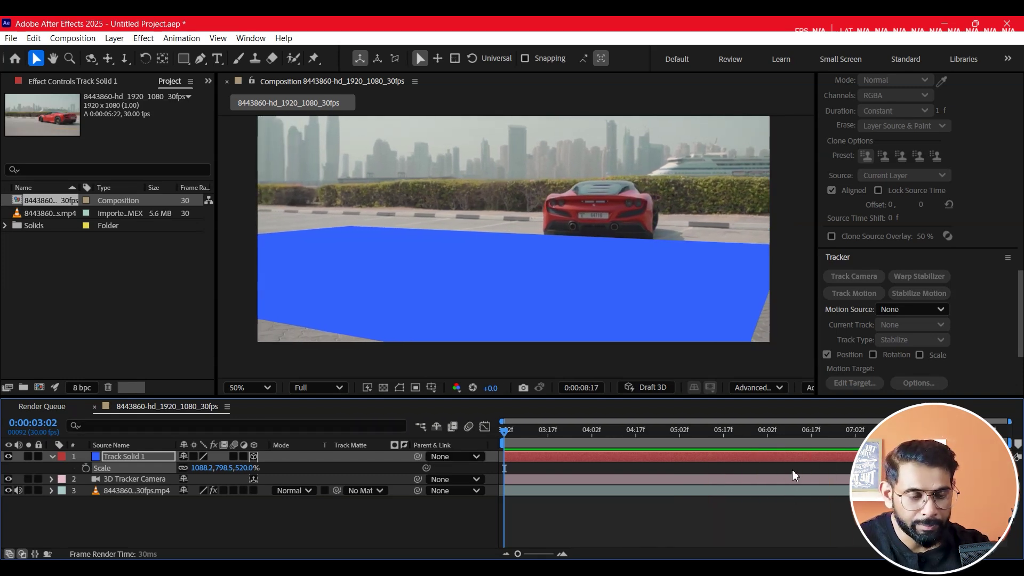
key(space)
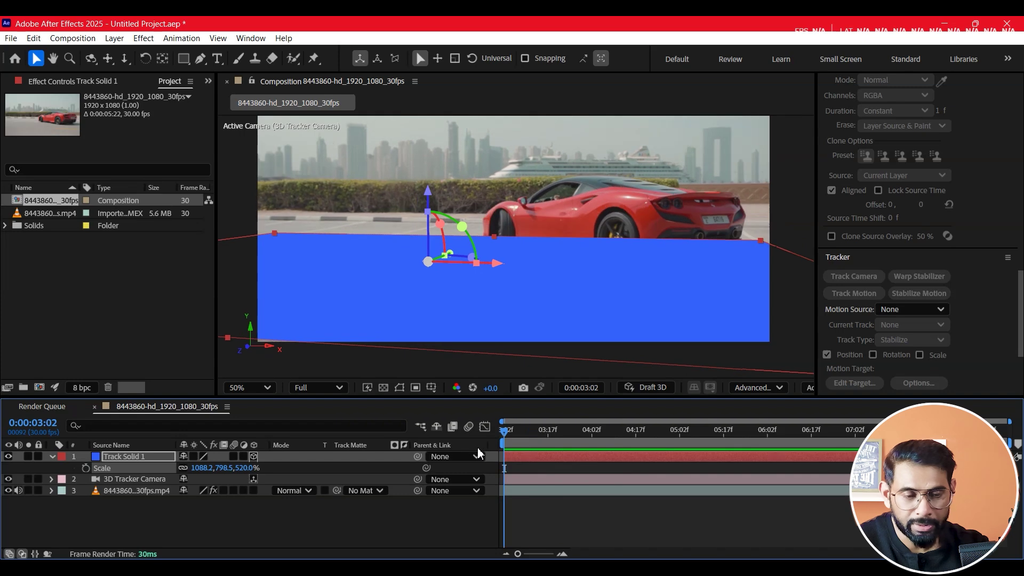
drag(721, 445, 915, 444)
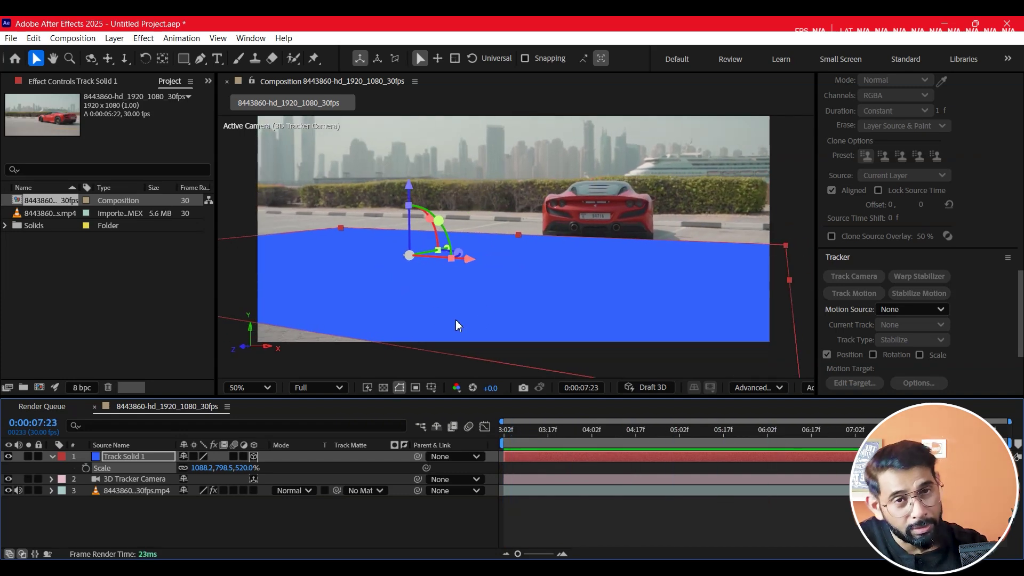
click(52, 457)
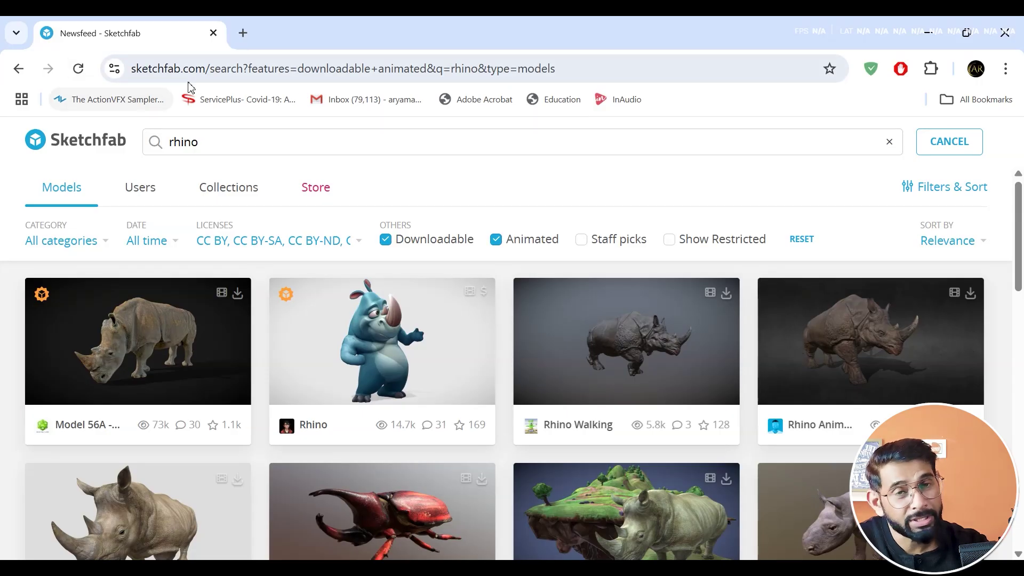
- Browse the downloadable, animated rhino results and open the Rhino Animation Walk model
double_click(219, 143)
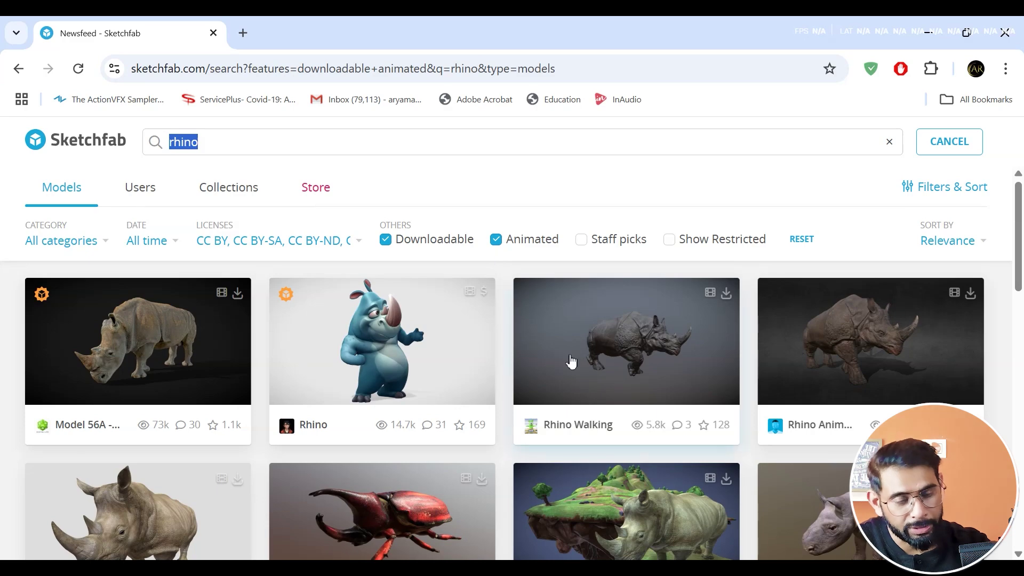
scroll(571, 362, down, 6)
scroll(542, 351, down, 10)
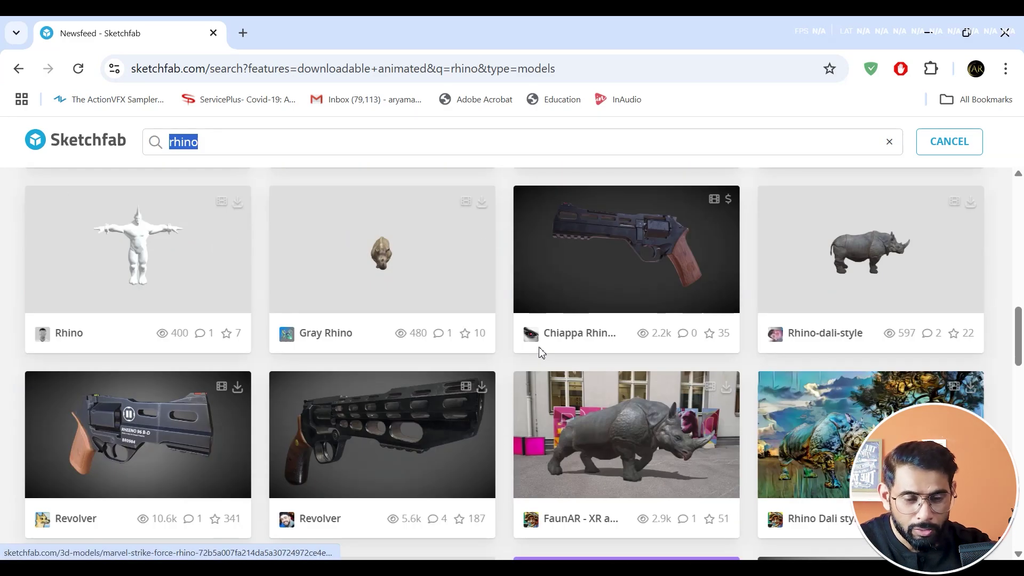
scroll(541, 351, down, 10)
scroll(541, 352, up, 1)
scroll(541, 351, up, 5)
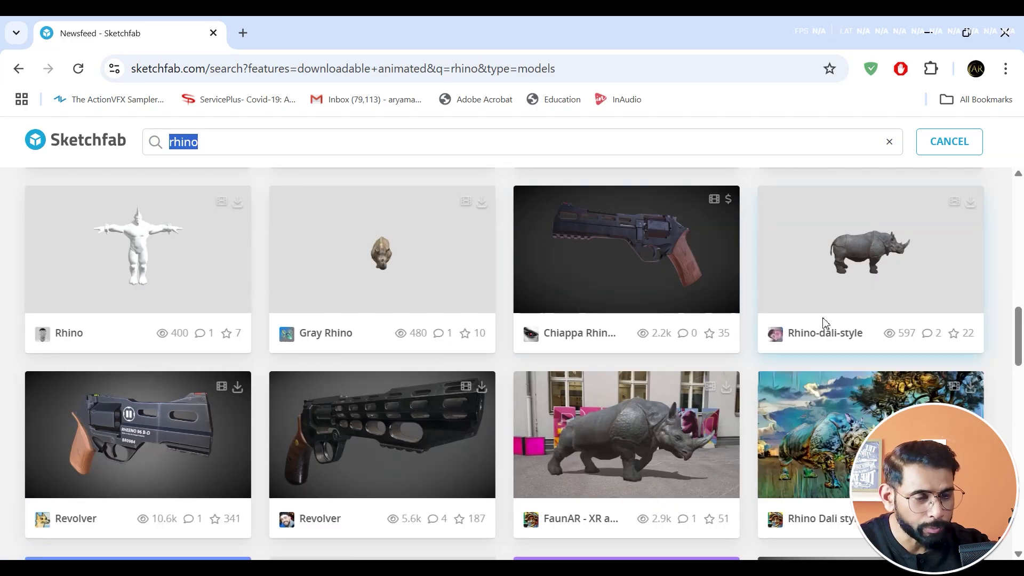
scroll(823, 323, up, 5)
scroll(663, 343, down, 5)
scroll(660, 343, down, 5)
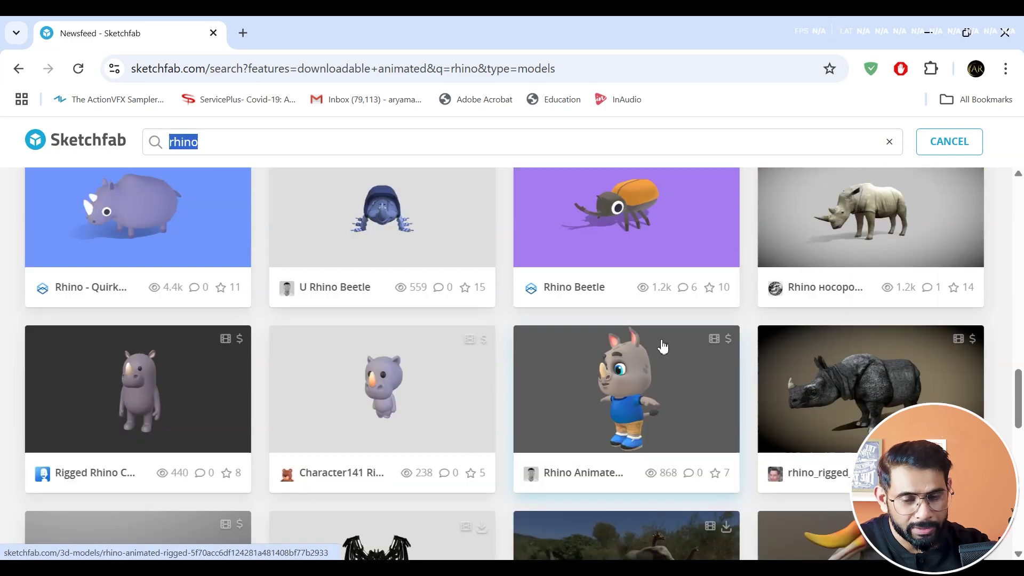
scroll(656, 320, down, 4)
scroll(442, 297, down, 5)
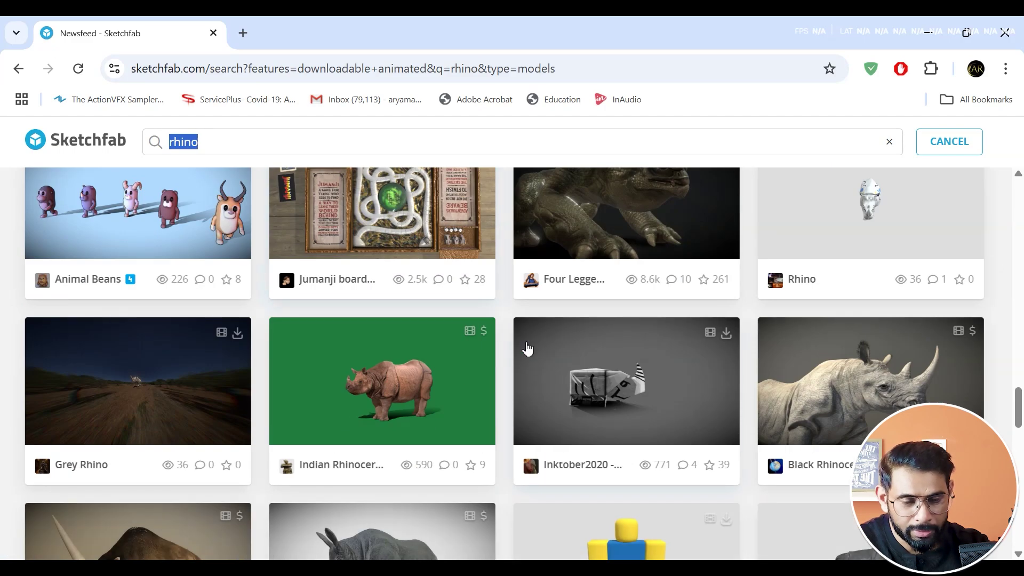
scroll(526, 347, down, 5)
scroll(527, 347, up, 5)
scroll(526, 344, up, 5)
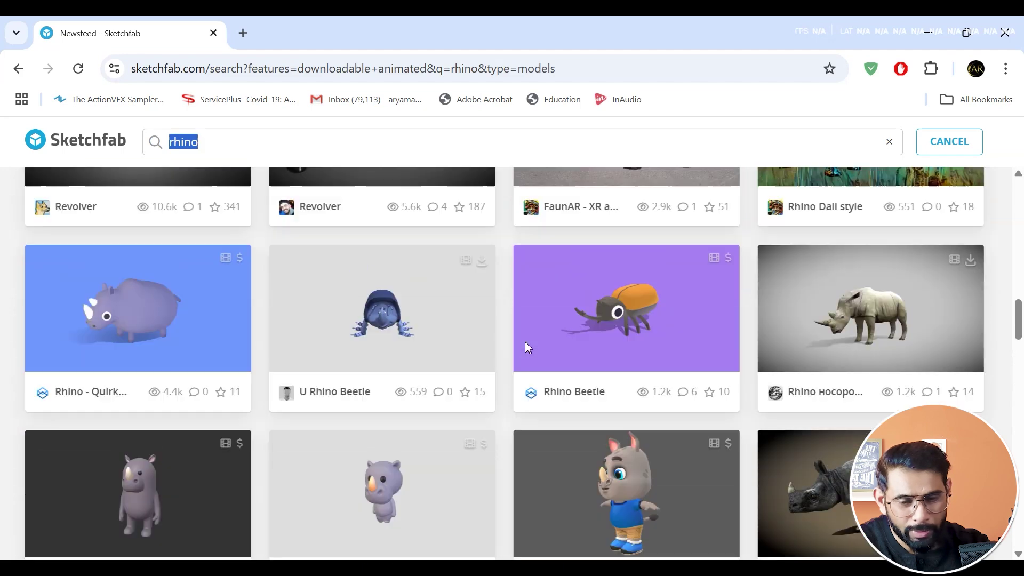
scroll(526, 345, up, 4)
scroll(527, 348, down, 5)
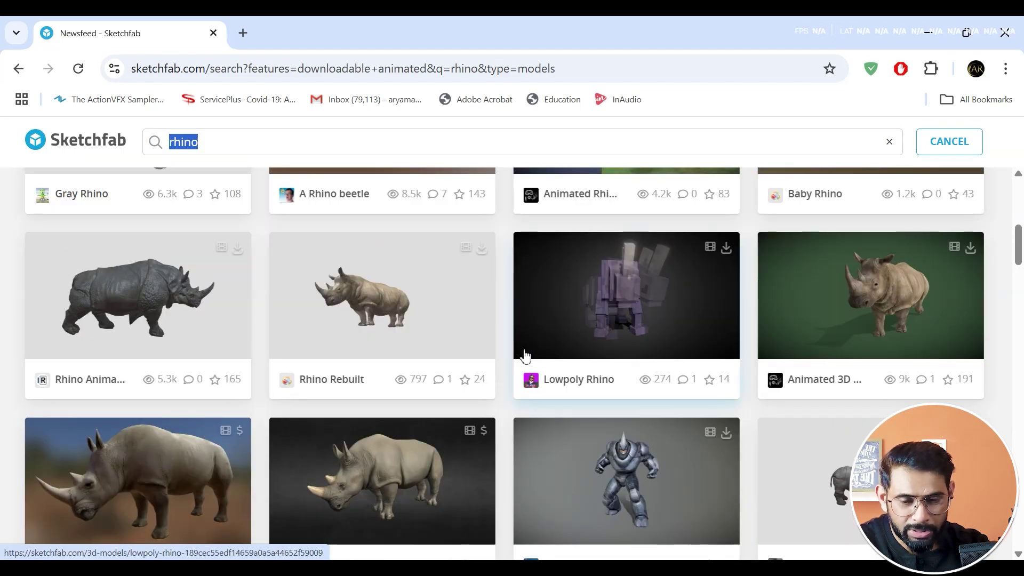
click(134, 324)
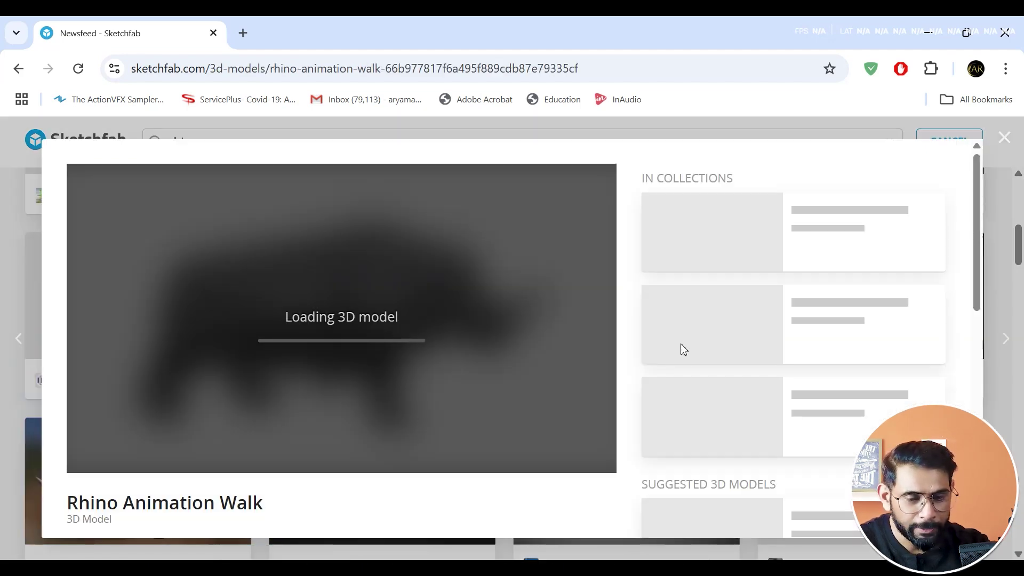
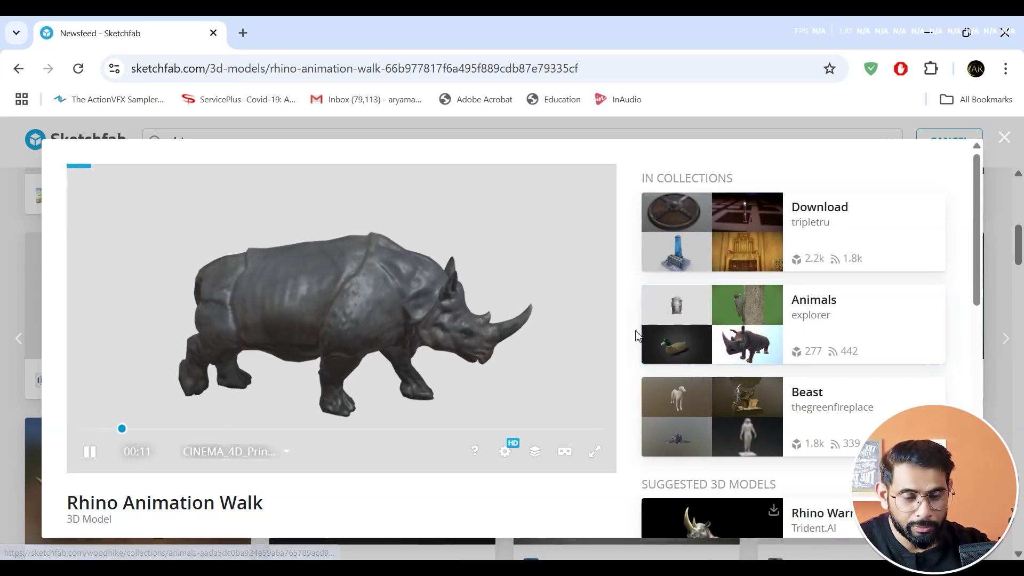
- Open the Rhino Animation Walk download options on Sketchfab and scroll the format list down to GLB
scroll(621, 319, down, 5)
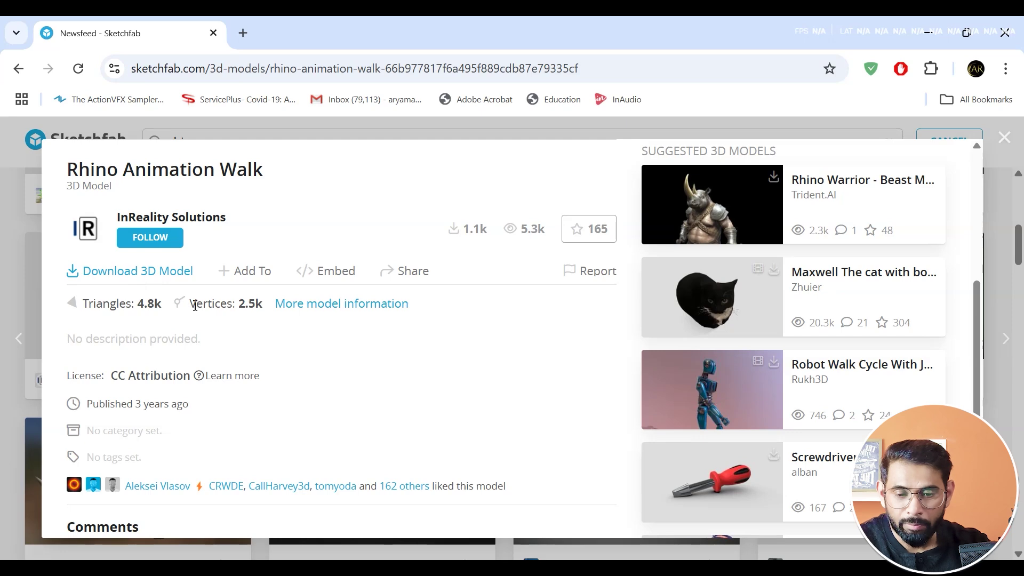
scroll(195, 305, up, 1)
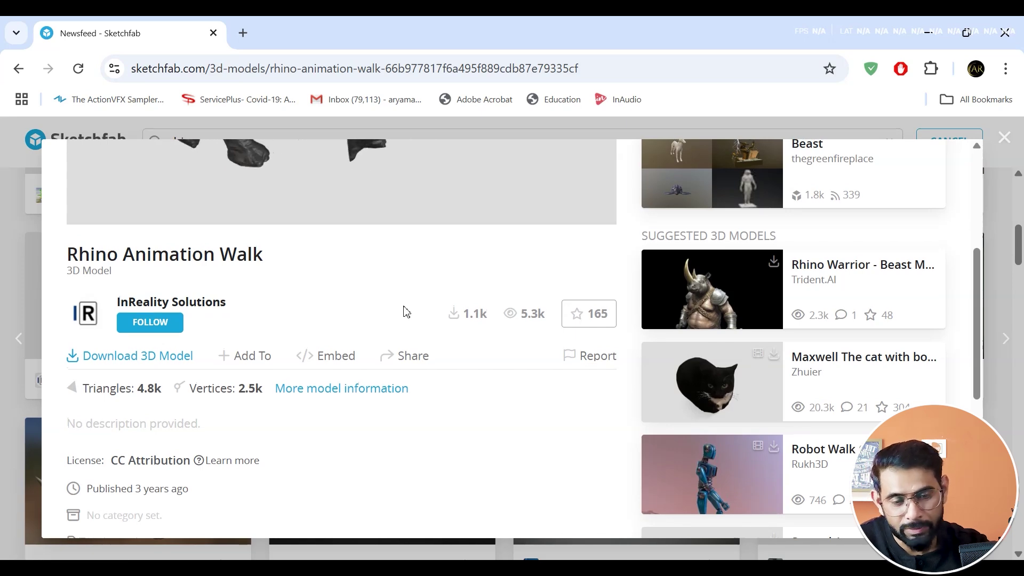
scroll(406, 312, up, 3)
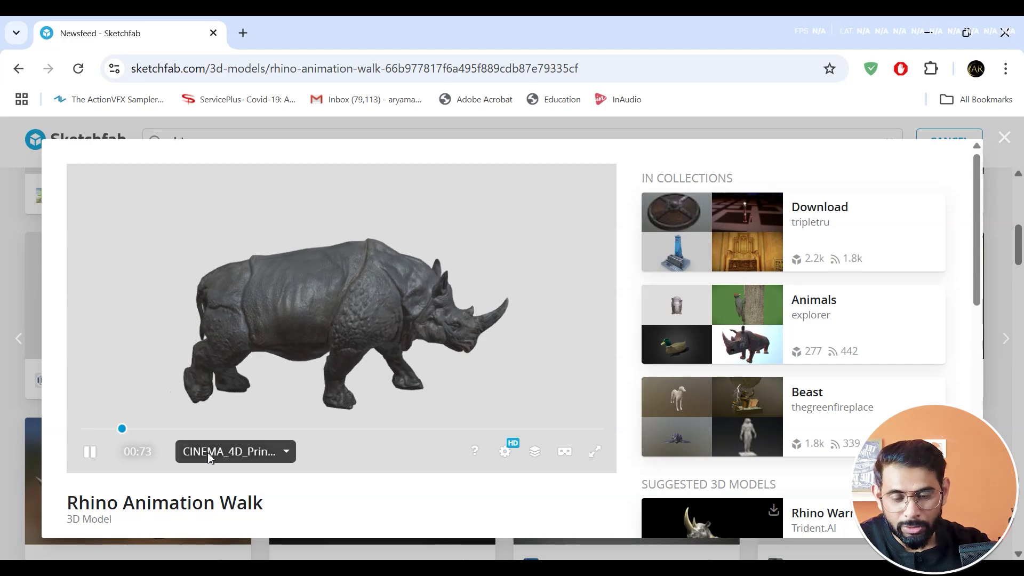
scroll(389, 480, down, 3)
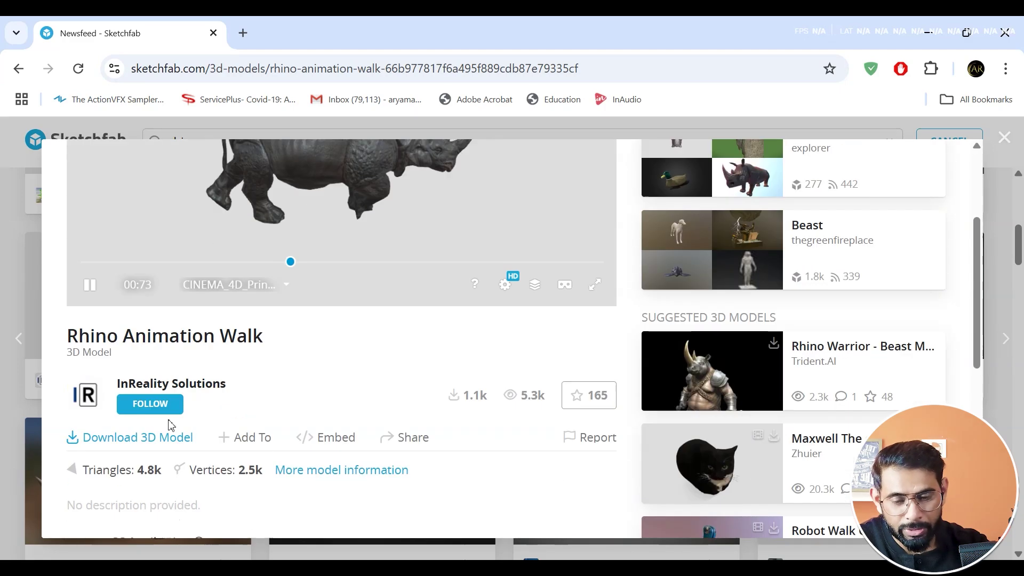
click(109, 439)
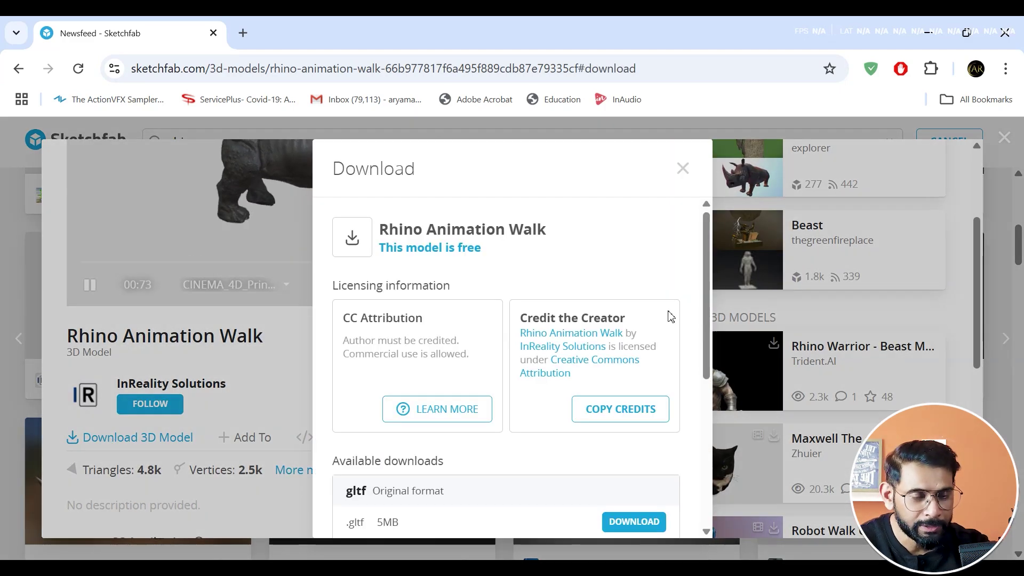
drag(705, 278, 693, 441)
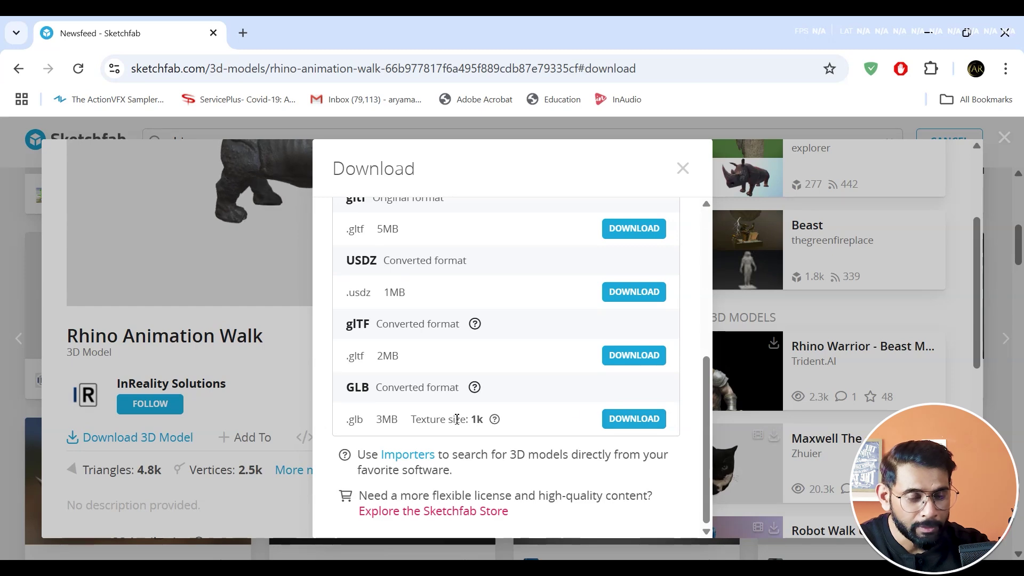
click(933, 35)
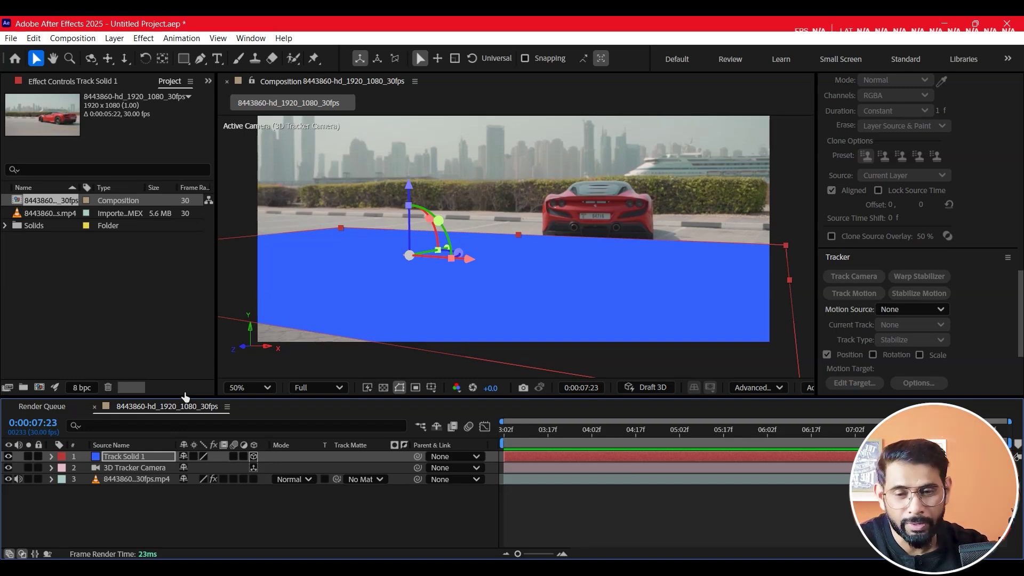
- Import rhino_walking.glb into the car-park composition, fitting it to the comp size in Model Settings
click(45, 279)
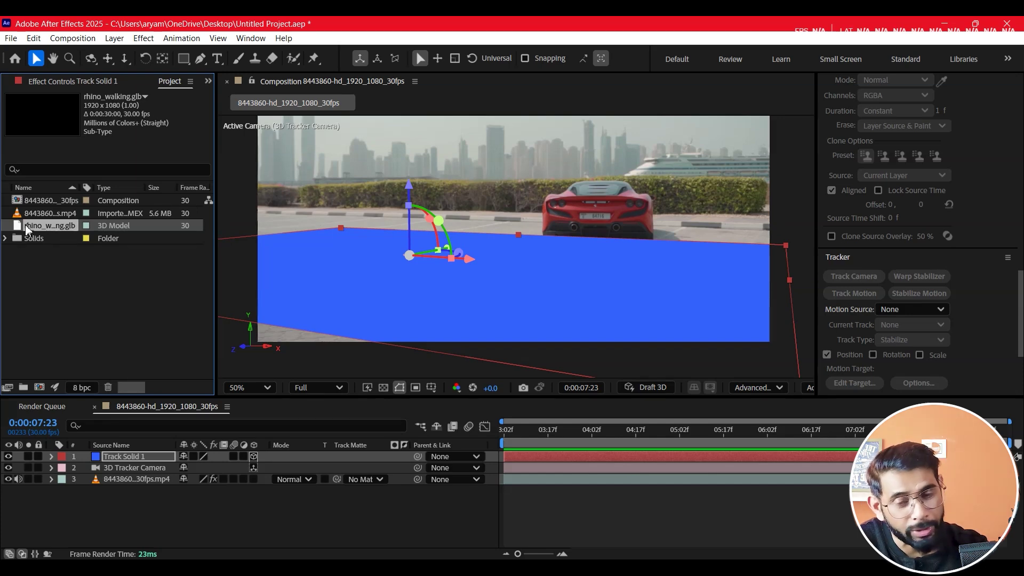
drag(20, 231, 142, 457)
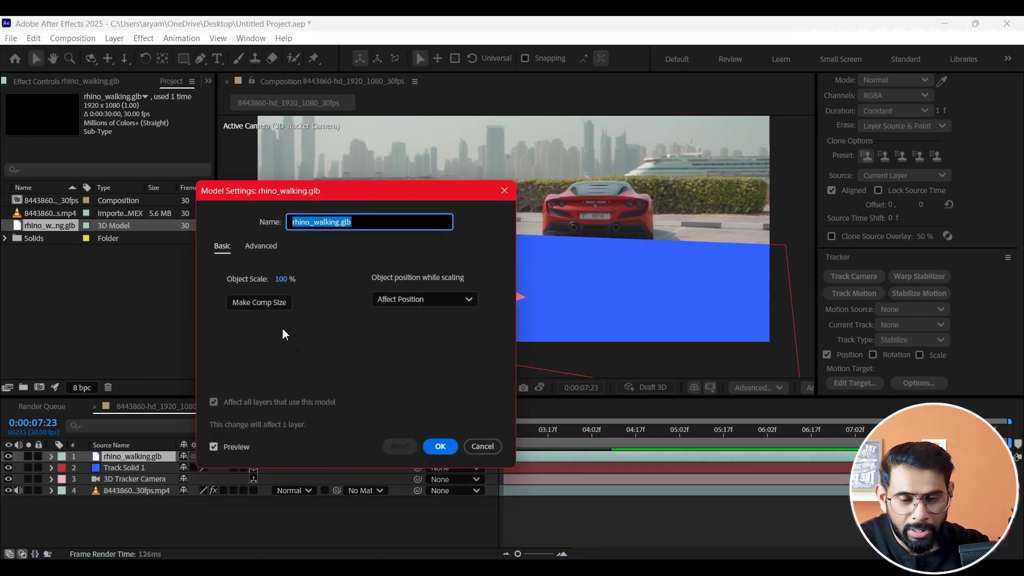
click(251, 302)
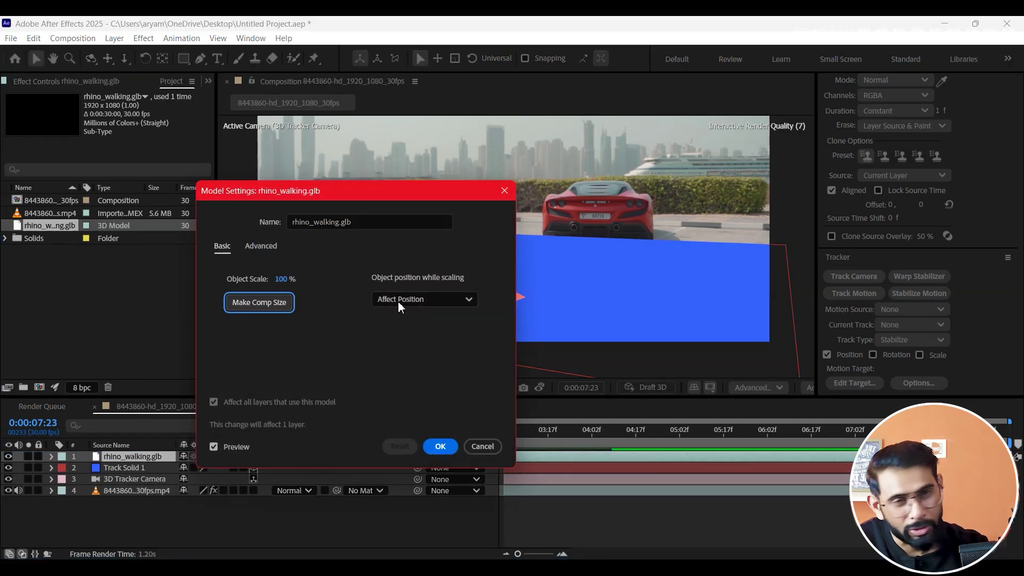
click(443, 446)
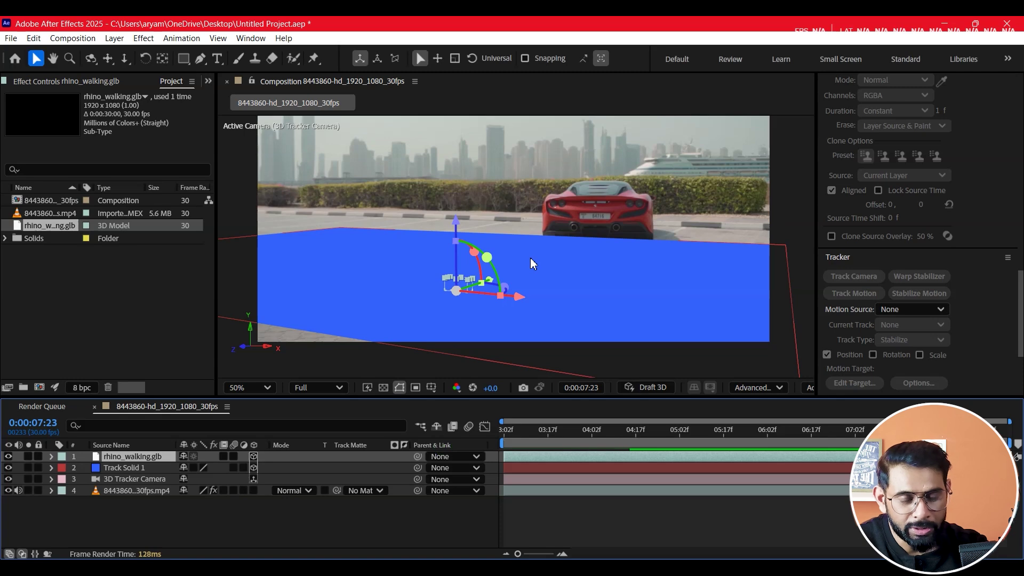
- Raise the rhino model and scale it to 623% beside the red car
drag(456, 227, 463, 201)
key(s)
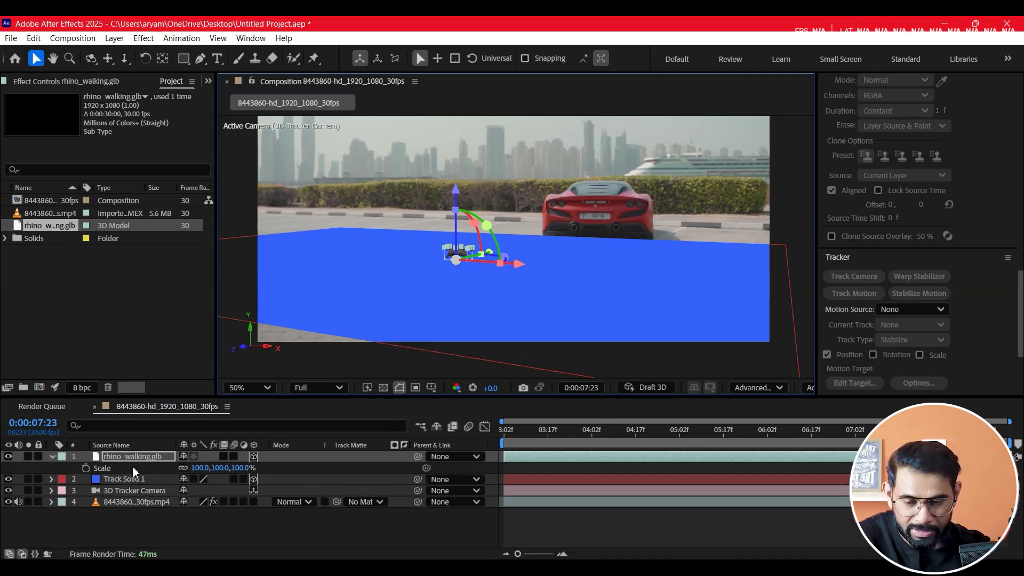
drag(205, 471, 525, 442)
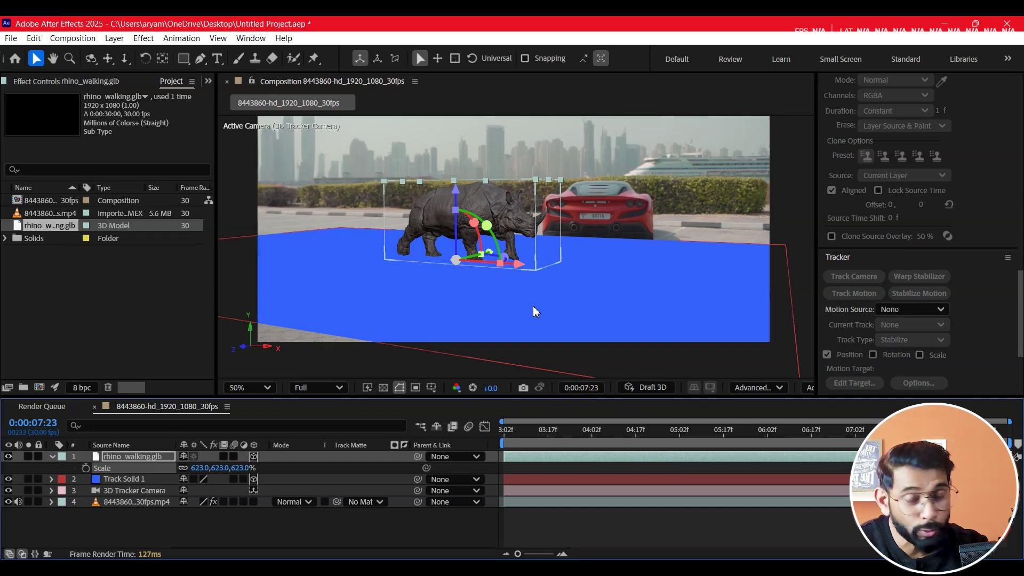
right_click(181, 530)
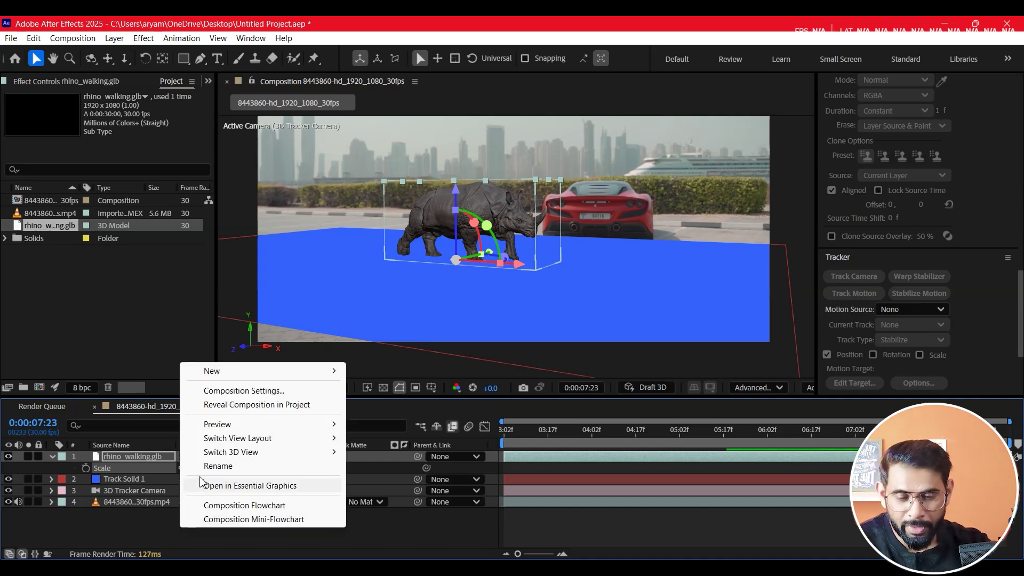
- Create an Environment light with Casts Shadows enabled
mouse_move(240, 371)
click(391, 421)
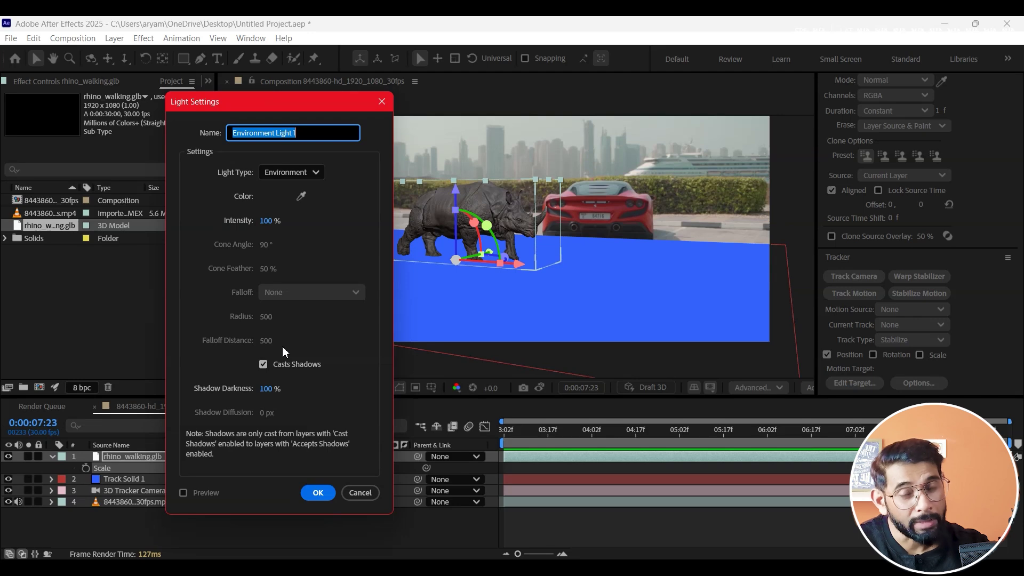
click(319, 491)
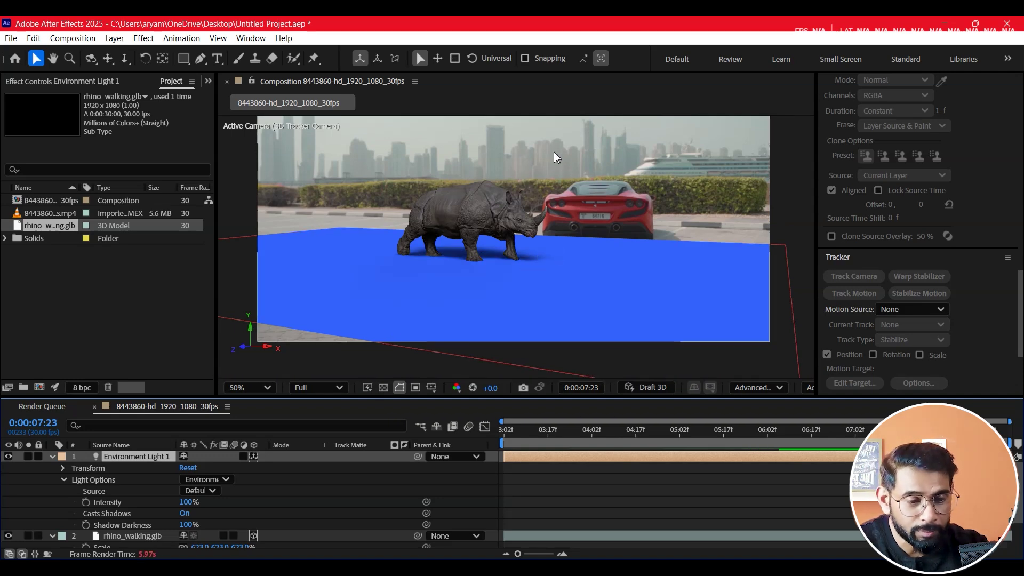
- Select the rhino, clear the selection, and bring up the importer for an HDR image
click(465, 213)
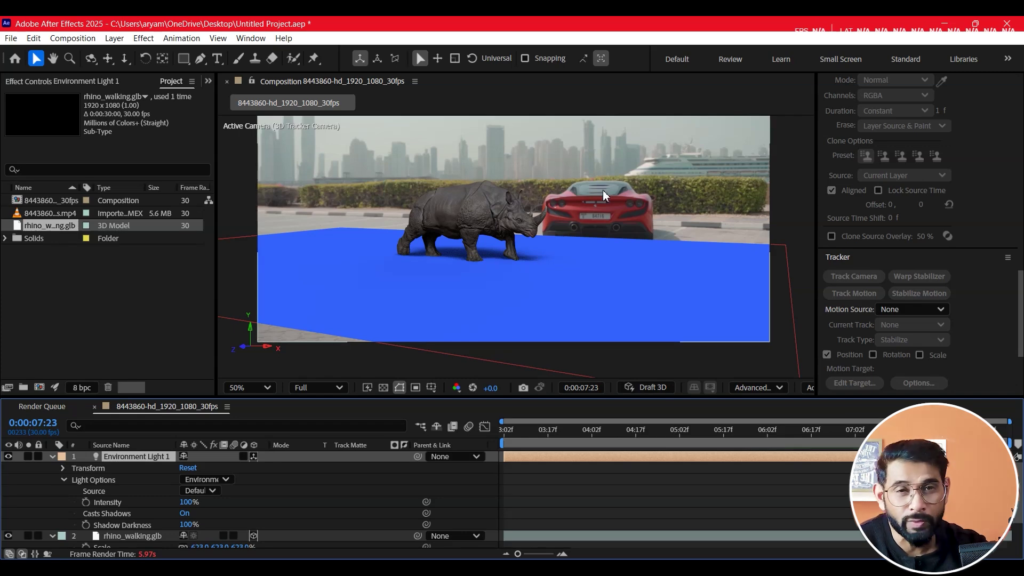
click(88, 287)
double_click(88, 287)
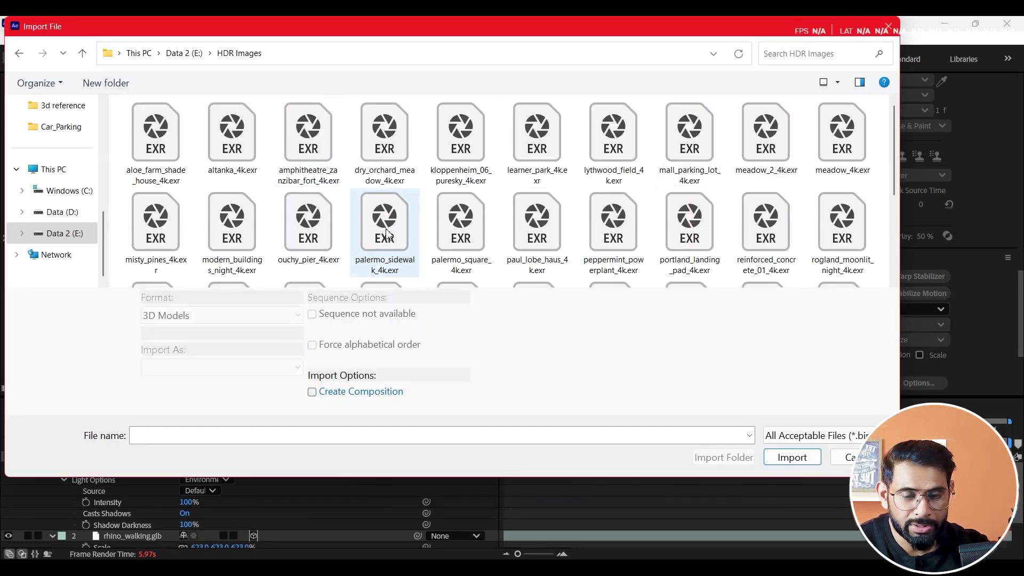
- Import ouchy_pier_4k.exr, add it to the comp, and make it Environment Light 1's source
click(792, 457)
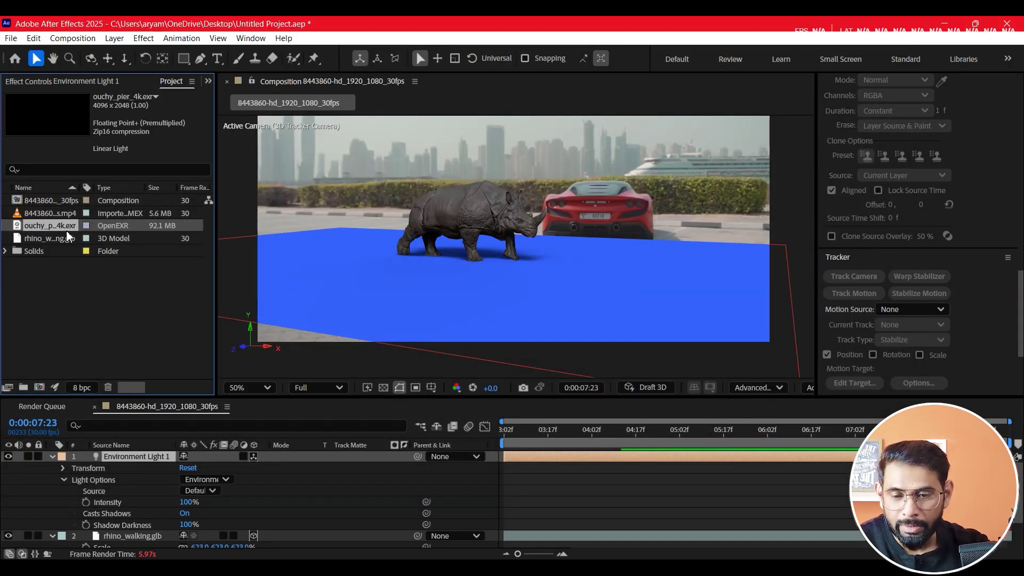
drag(37, 225, 137, 456)
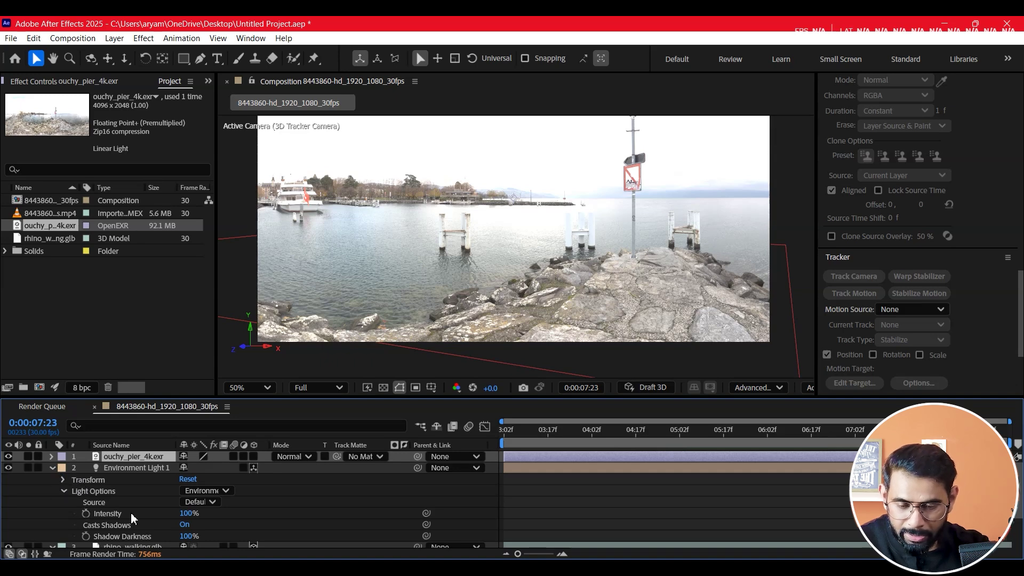
click(207, 502)
click(220, 536)
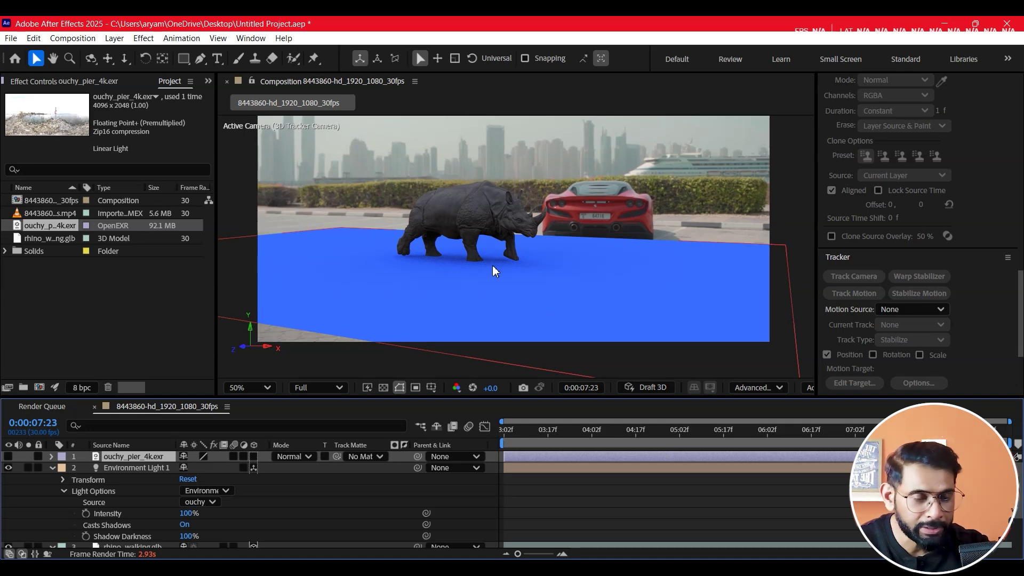
click(754, 388)
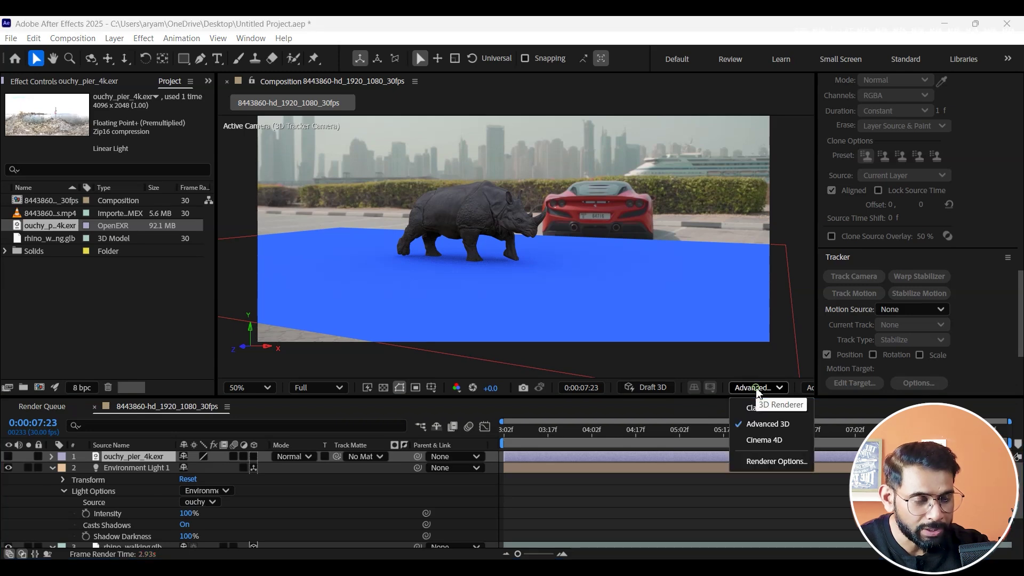
- Fit the 3D renderer's shadow casting box to the scene in Advanced 3D Render Options
click(763, 462)
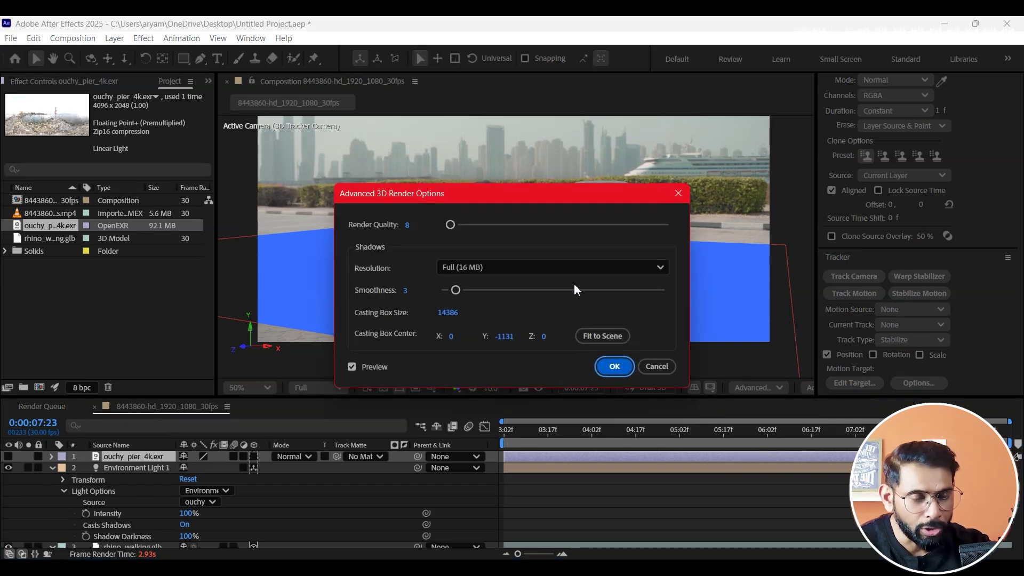
click(600, 338)
click(614, 368)
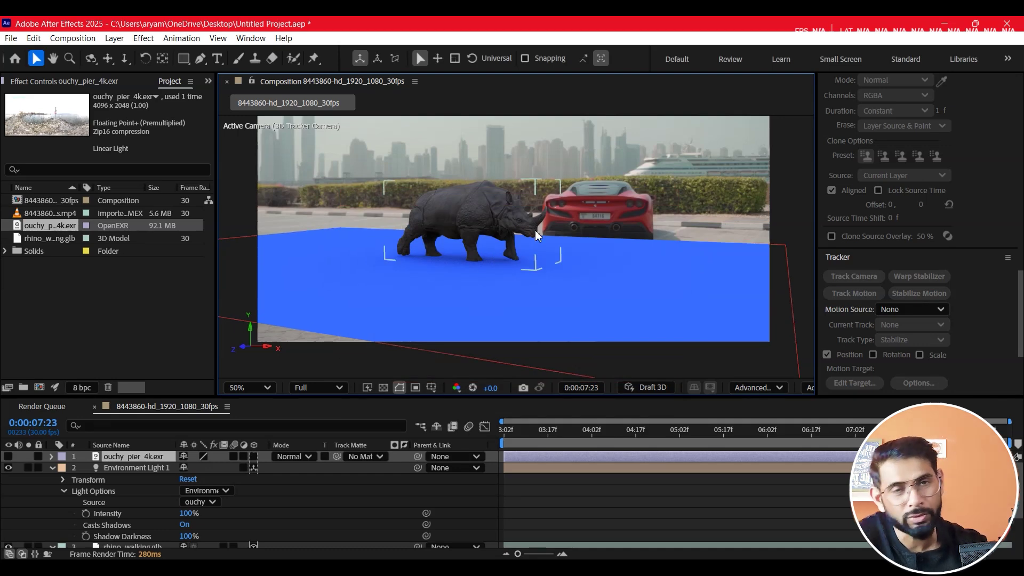
- Preview the rhino in the car-park shot from the first frame, then collapse Environment Light 1
drag(646, 439, 457, 444)
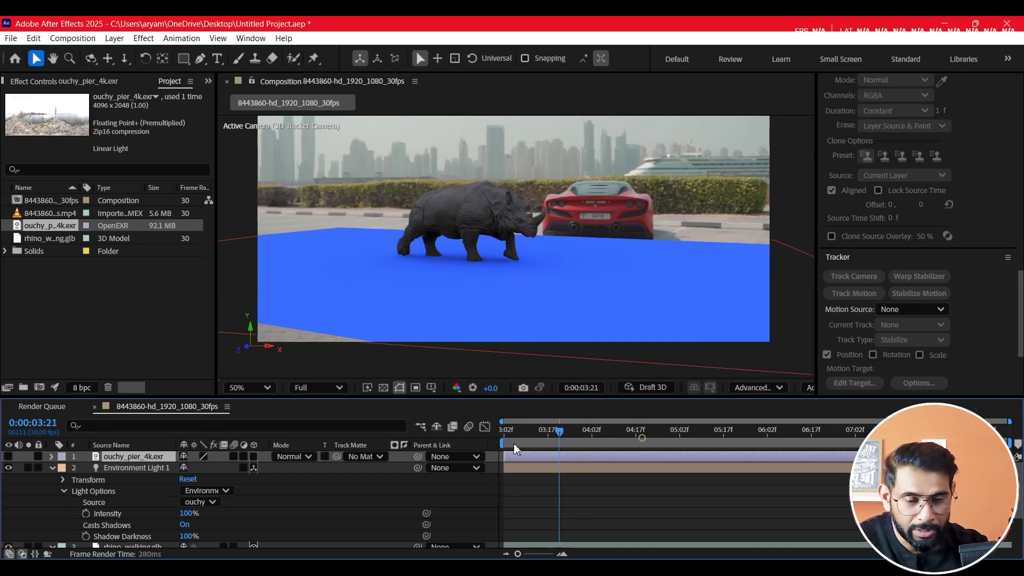
key(space)
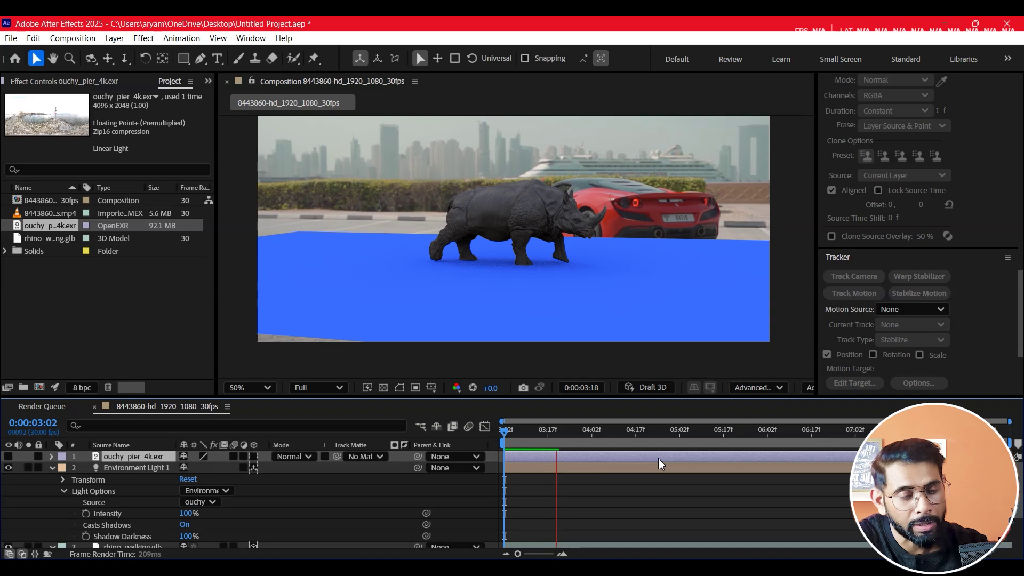
key(space)
key(Home)
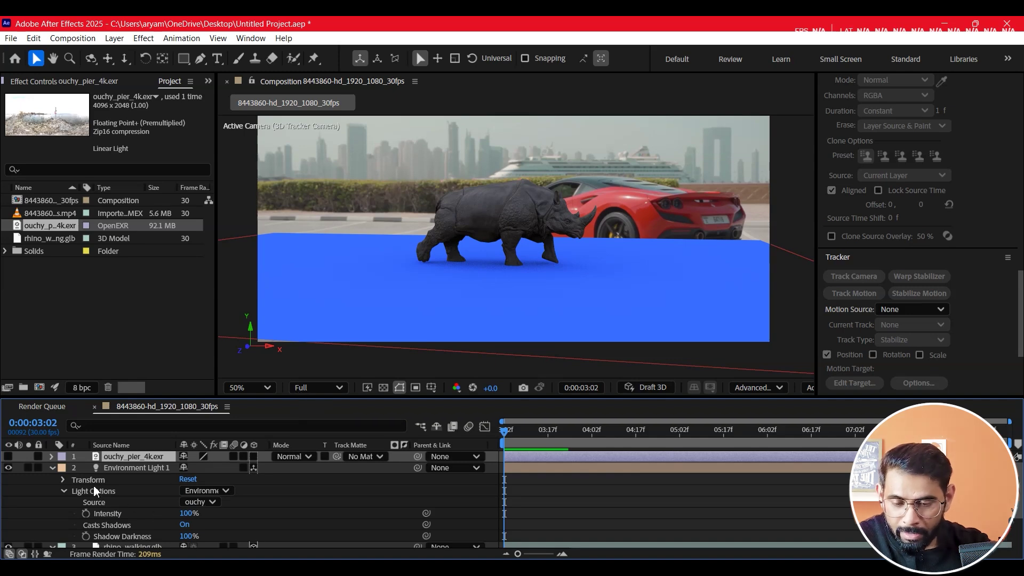
click(52, 468)
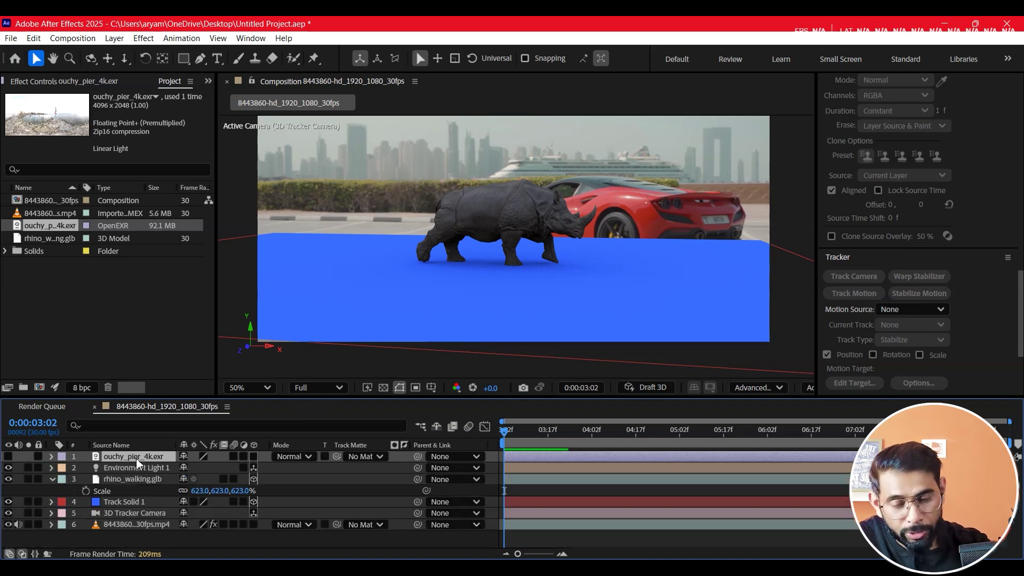
- Set the rhino layer's animation to CINEMA_4D_Principal in its Animation Options
click(52, 479)
click(52, 479)
scroll(127, 516, down, 3)
scroll(127, 514, down, 3)
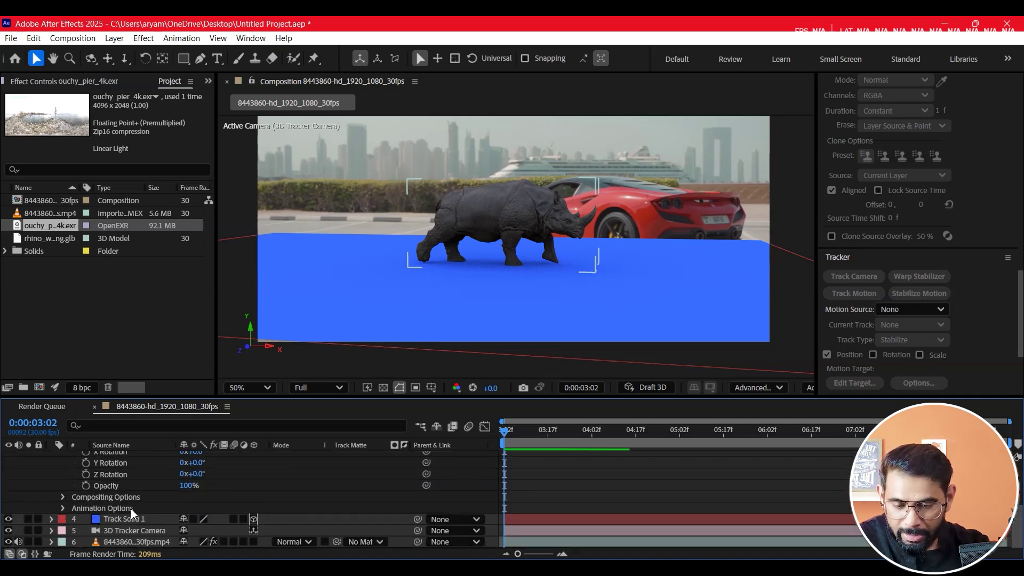
click(63, 509)
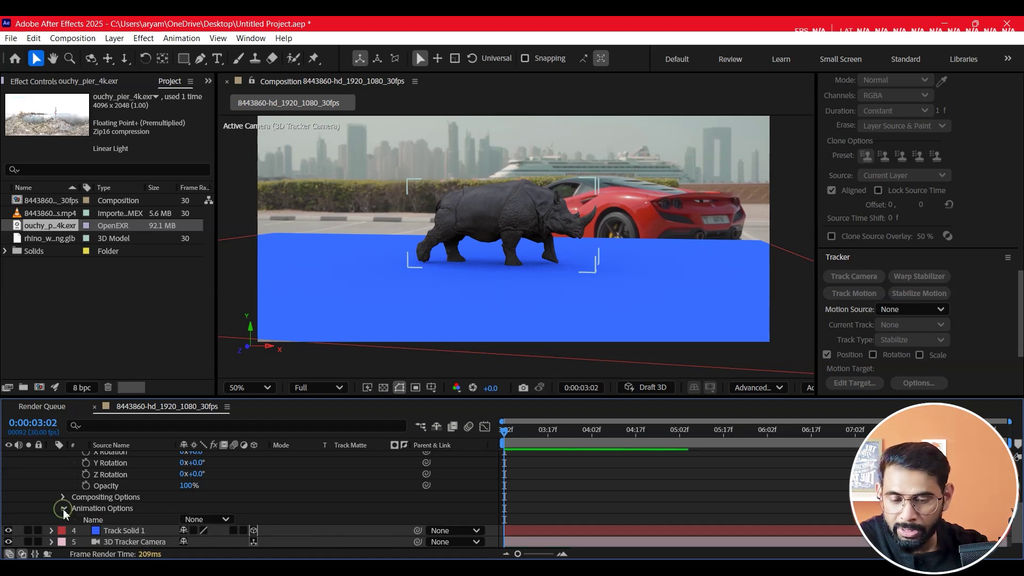
click(214, 521)
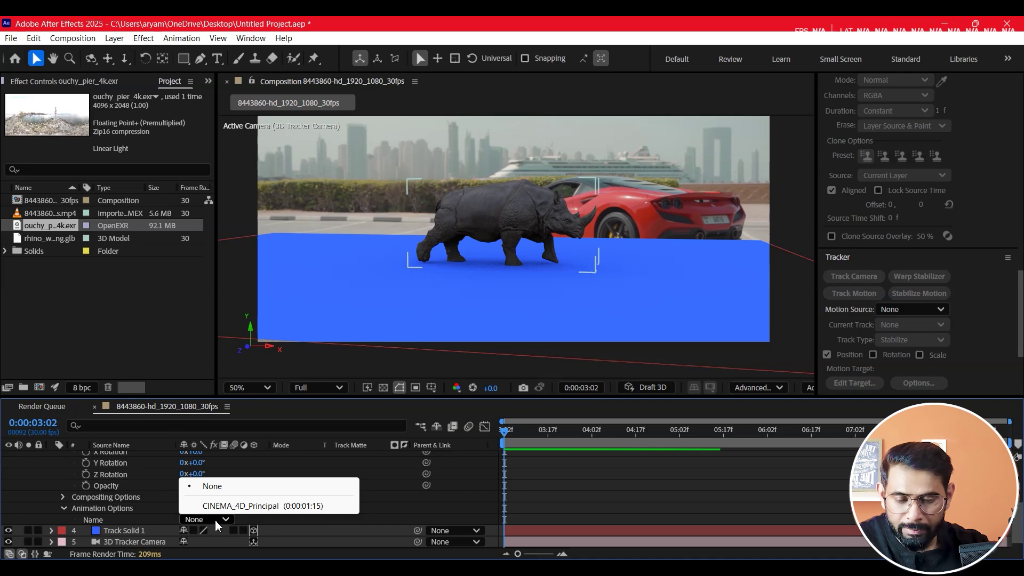
click(233, 507)
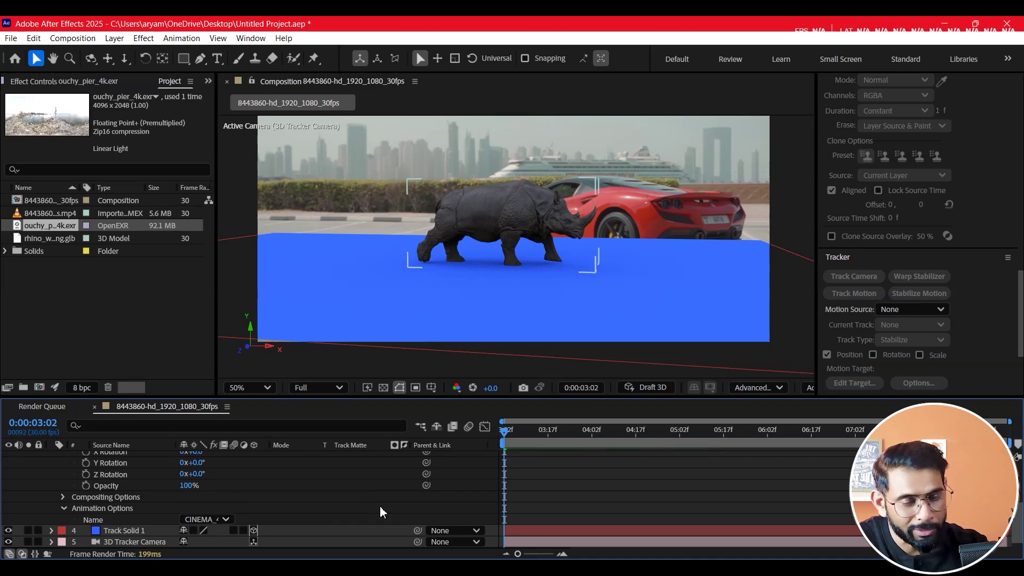
- Hide 3D layer overlays, preview the rhino walking past the car, and rewind the time
key(ctrl+shift+h)
key(space)
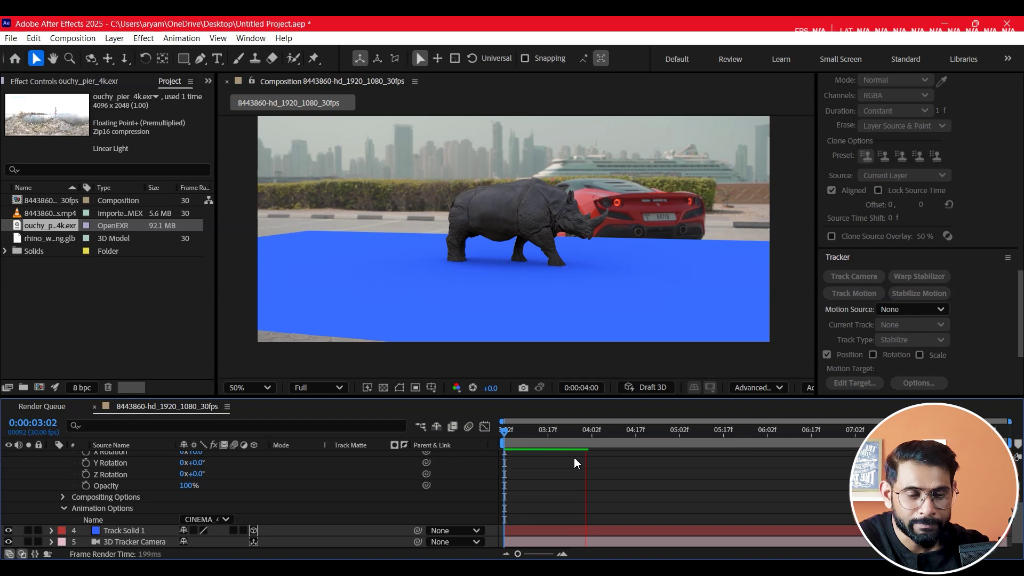
drag(601, 431, 504, 443)
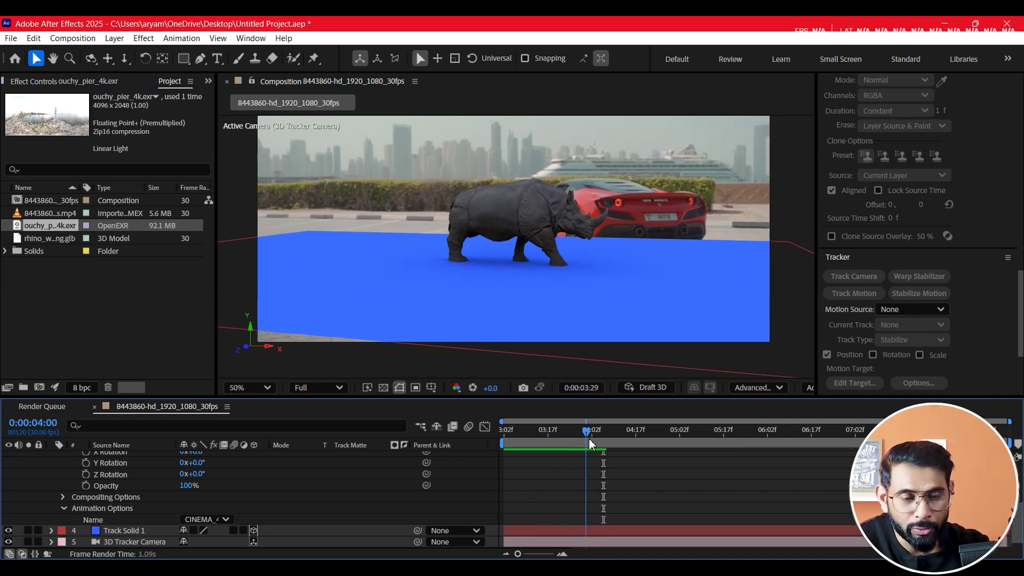
click(597, 181)
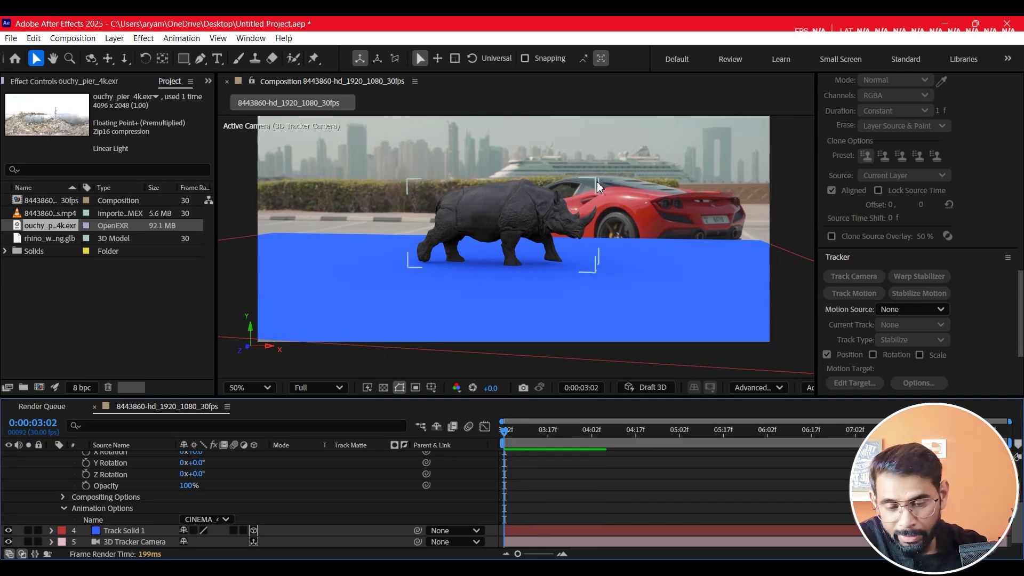
scroll(218, 476, up, 3)
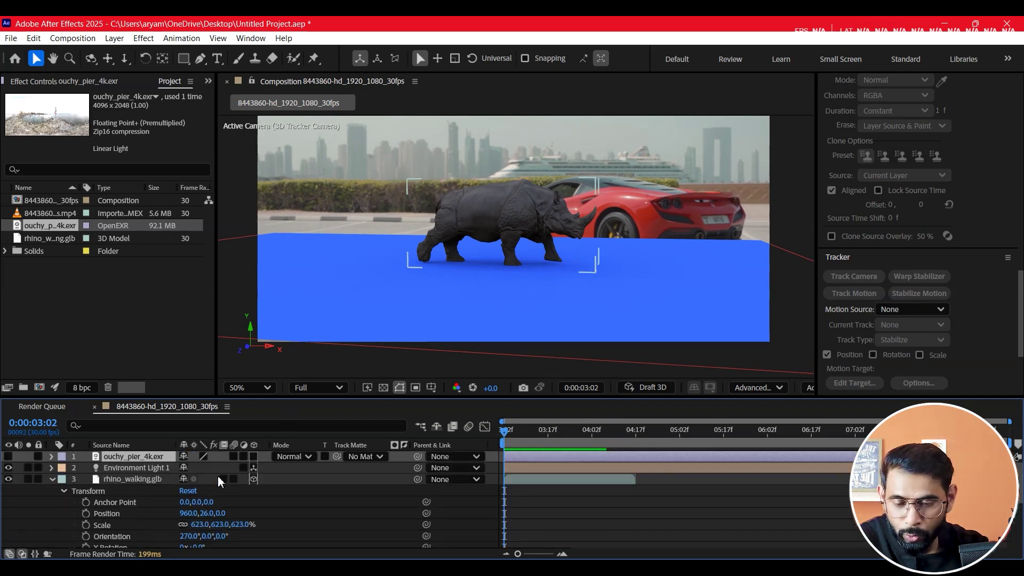
click(52, 479)
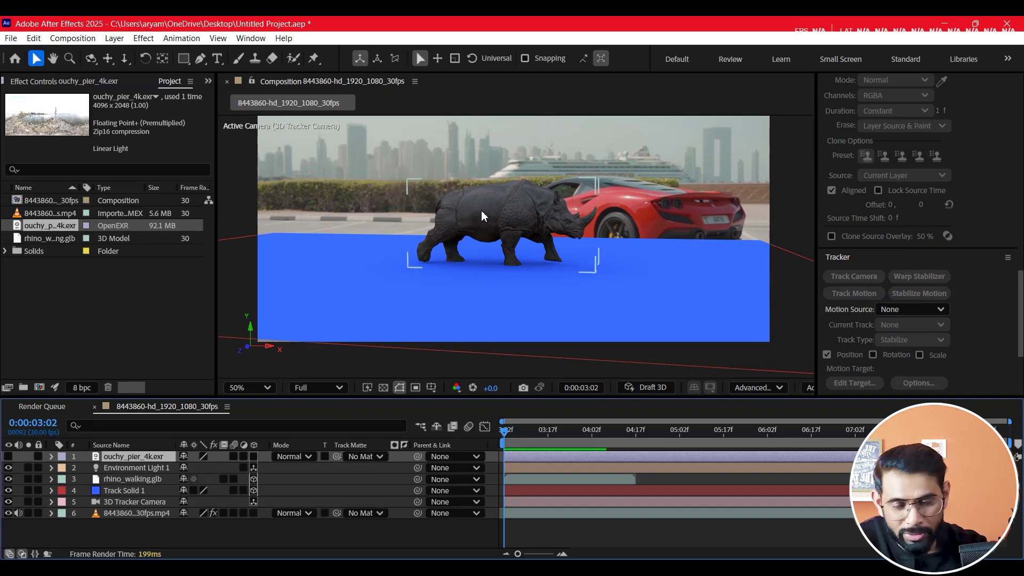
click(51, 468)
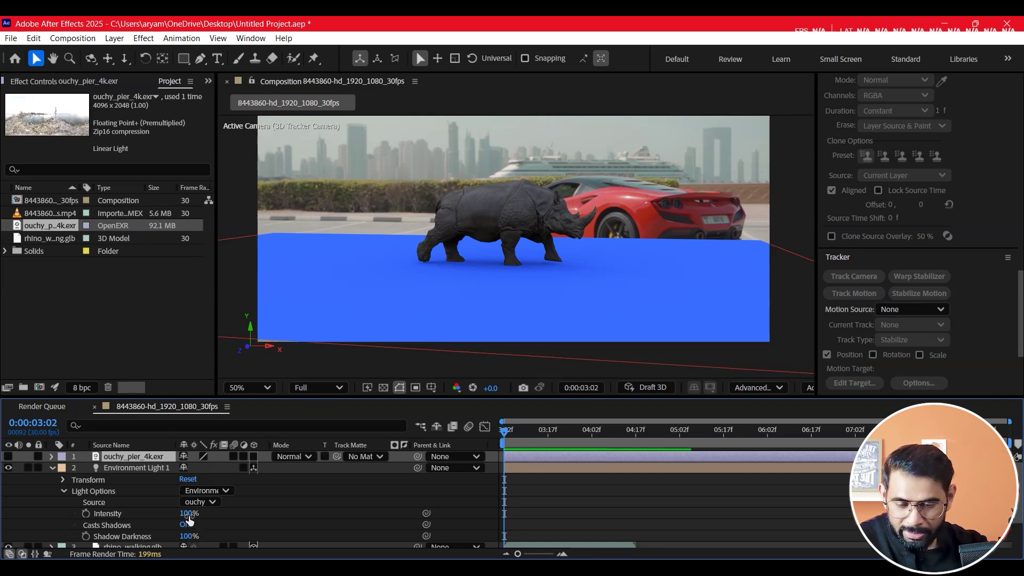
- Raise Environment Light 1's intensity to 130% and save the project
text(120)
key(Return)
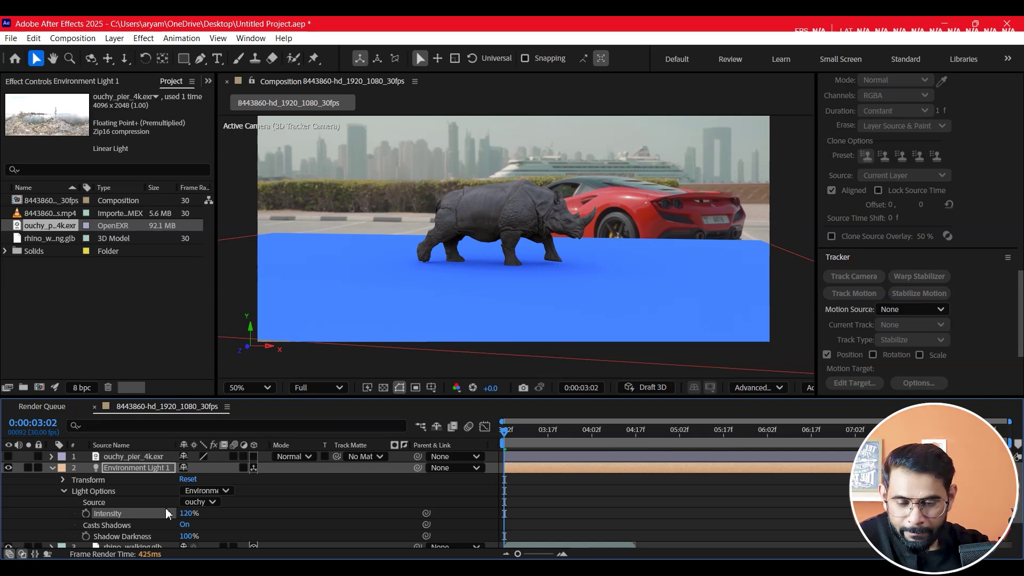
text(13)
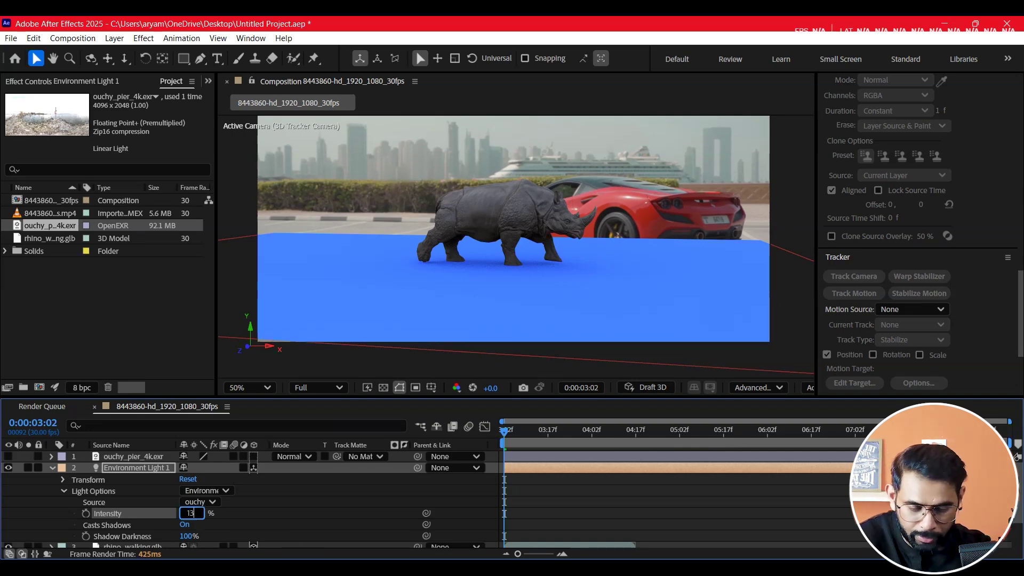
key(Return)
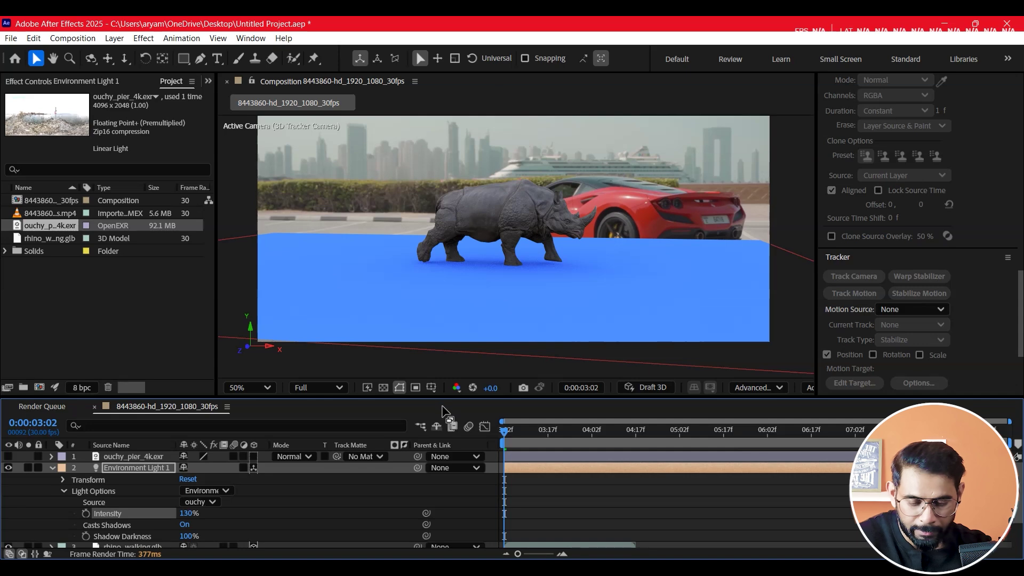
key(ctrl+s)
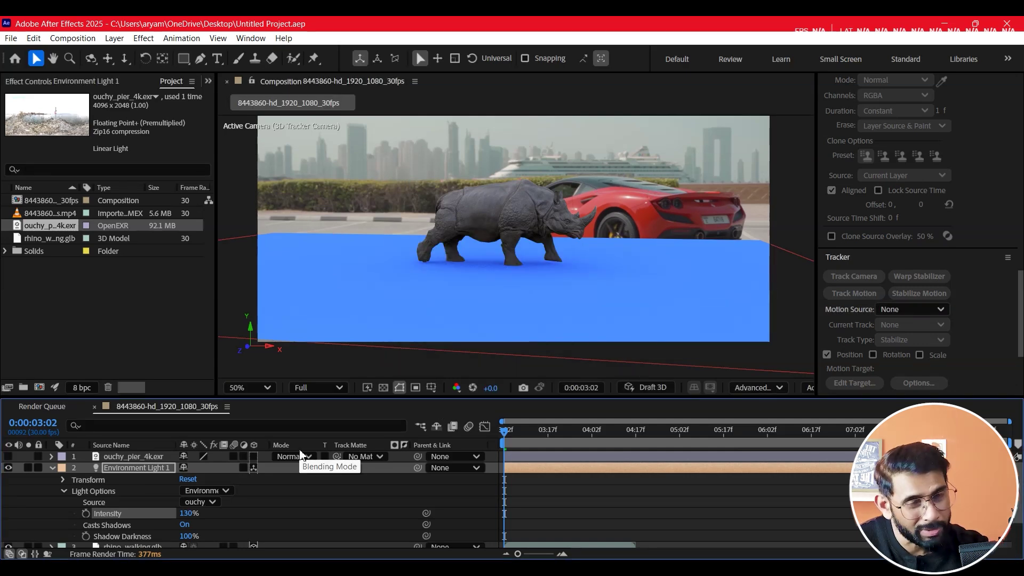
- Tilt Environment Light 1's X Rotation to about +38°
click(63, 491)
click(63, 479)
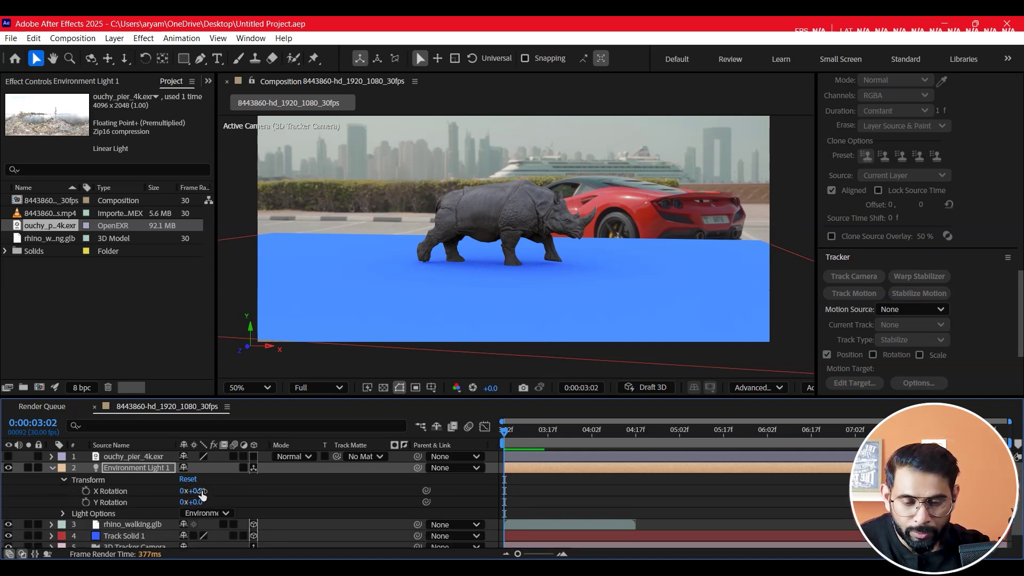
drag(225, 489, 225, 489)
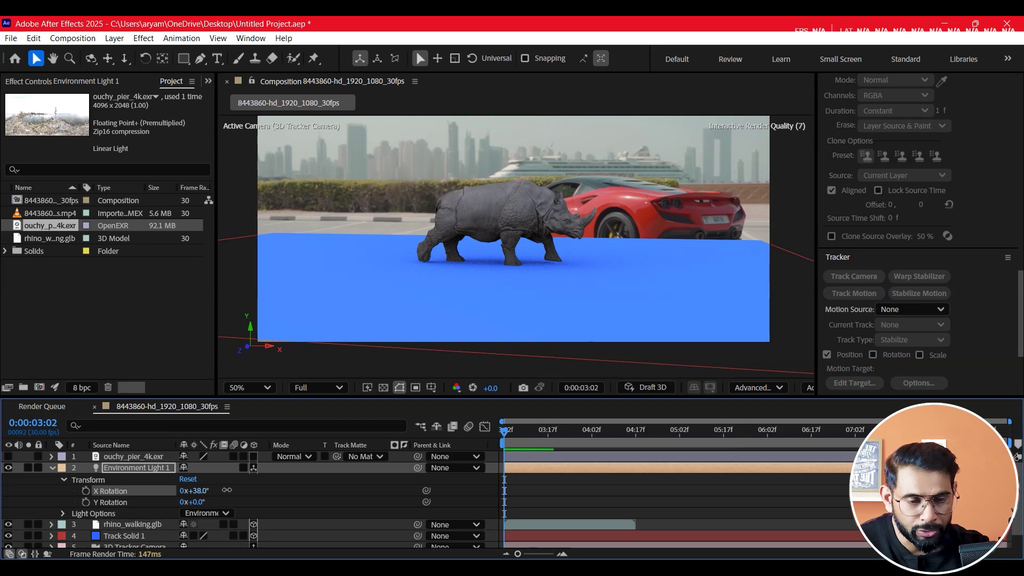
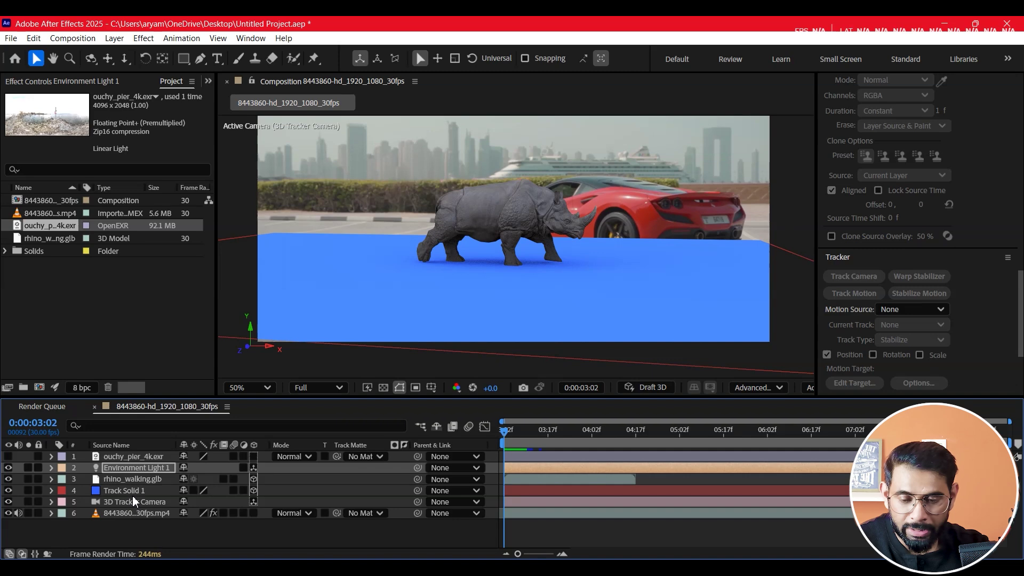
- Set Track Solid 1's Accepts Shadows material option to Only, then preview the composite
click(122, 491)
click(51, 493)
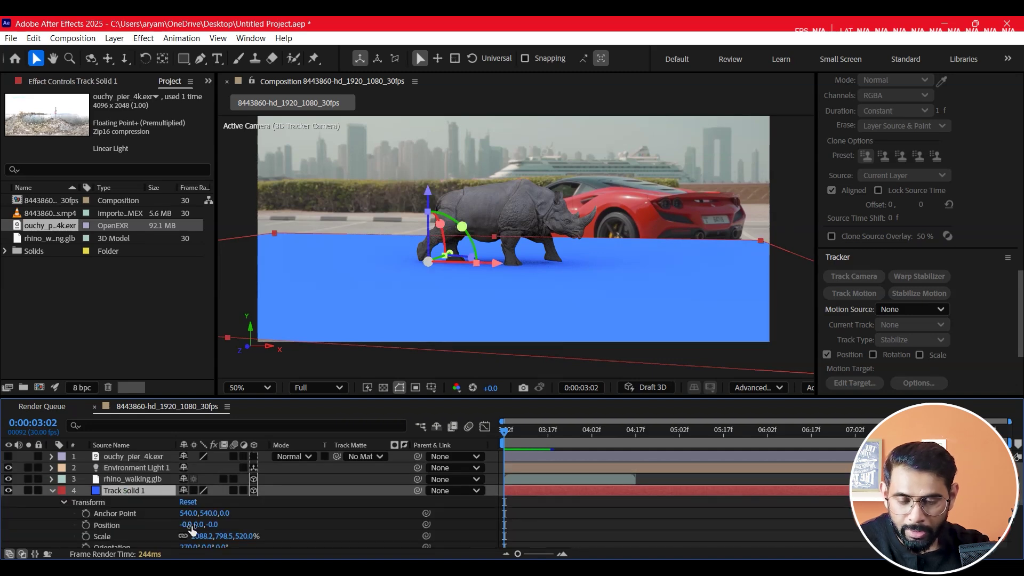
scroll(128, 523, down, 3)
scroll(124, 516, down, 2)
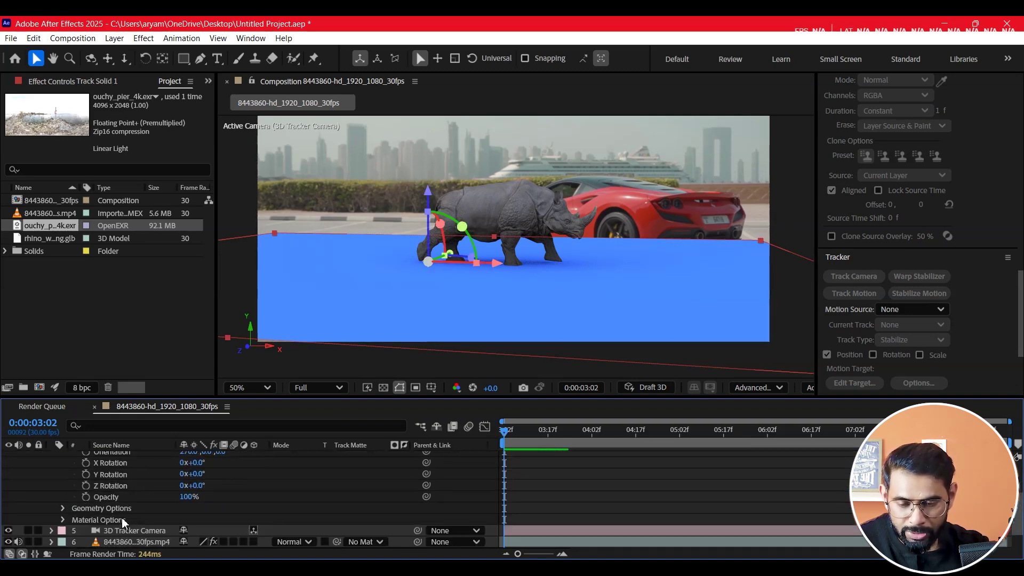
click(62, 521)
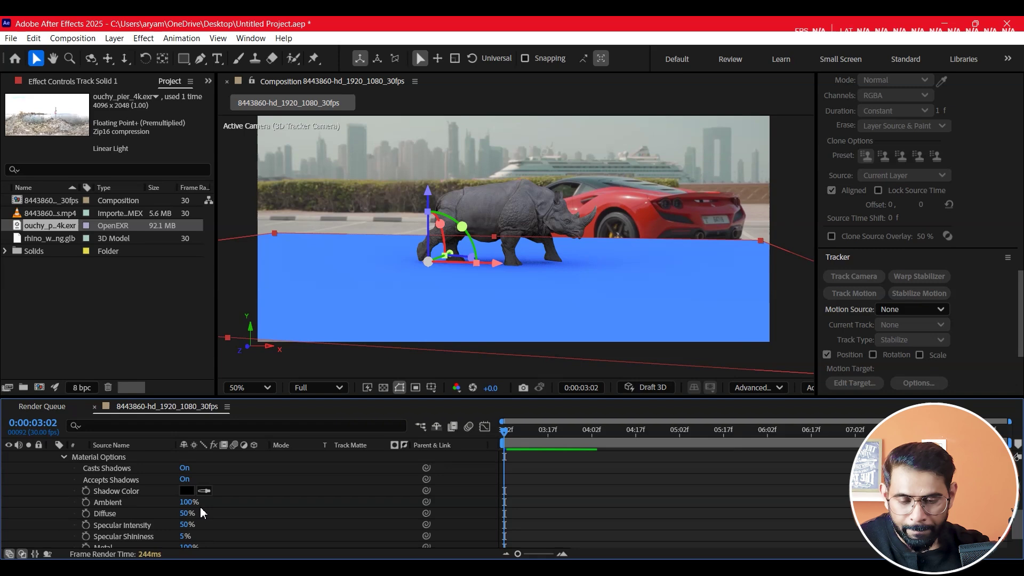
click(186, 479)
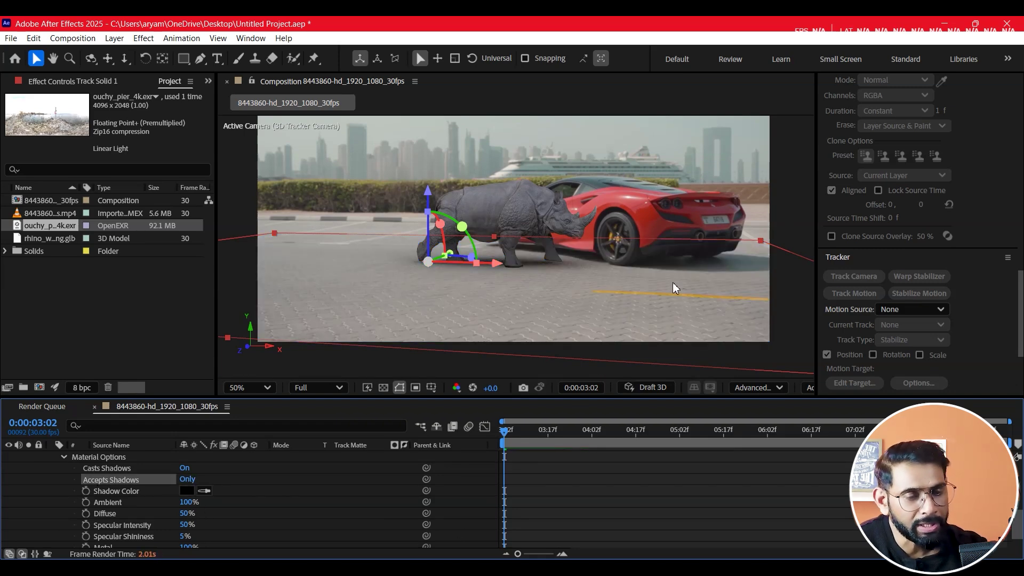
click(644, 315)
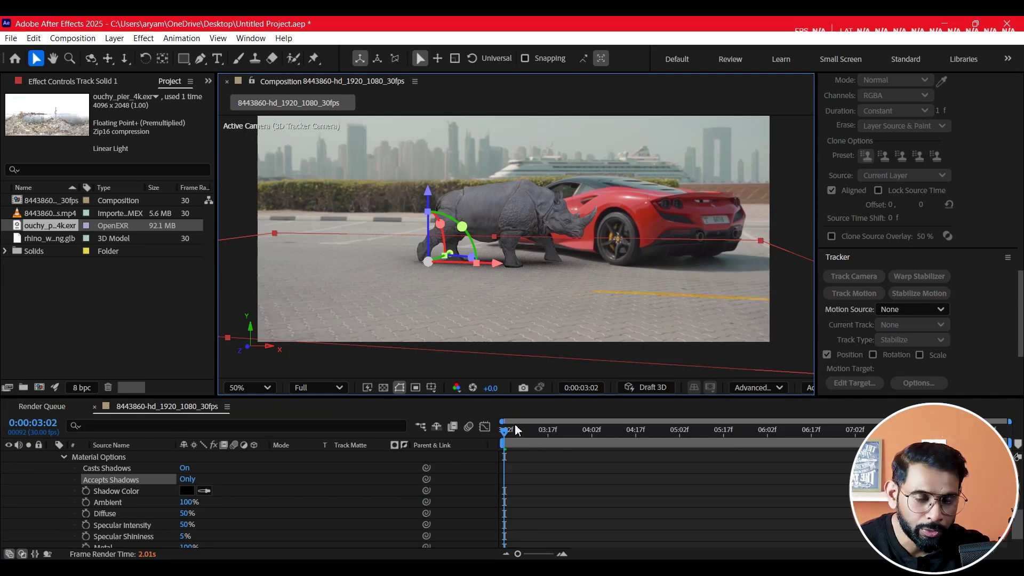
key(space)
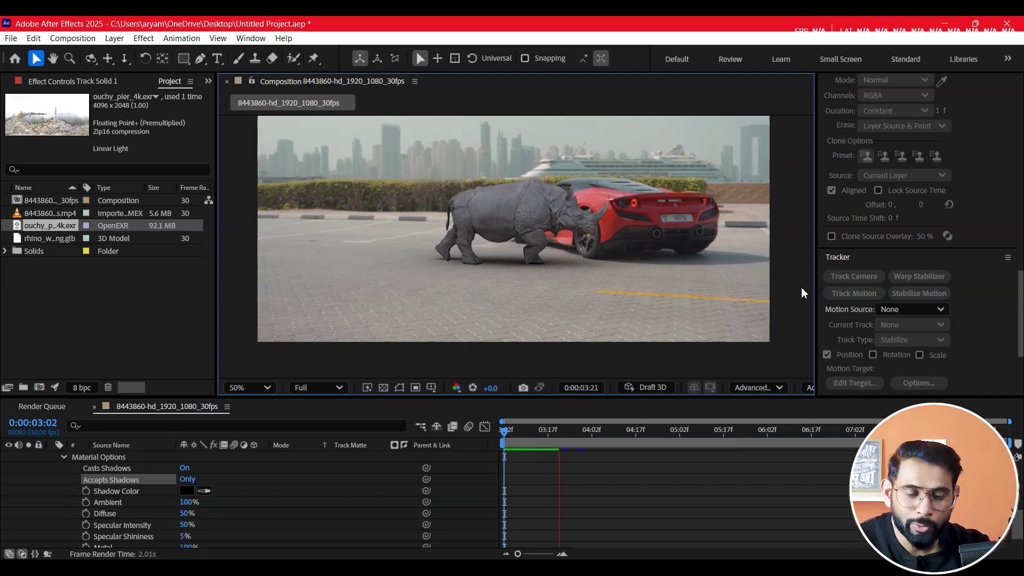
- Lower the viewer preview resolution from Full to Quarter and restart playback
click(318, 388)
click(325, 476)
key(space)
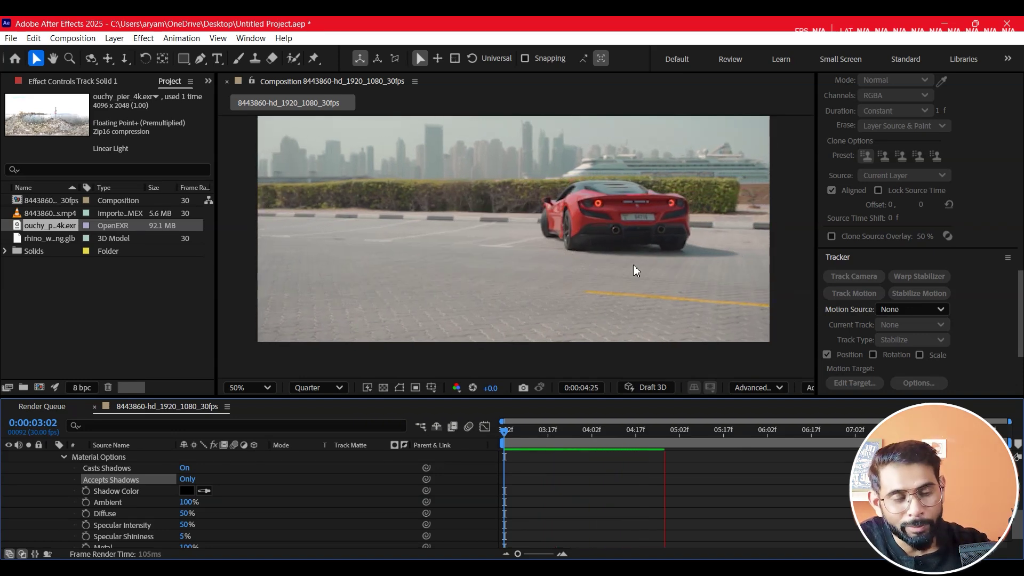
- Scrub through the shot and play the rhino-beside-car preview from the start
drag(674, 431, 458, 440)
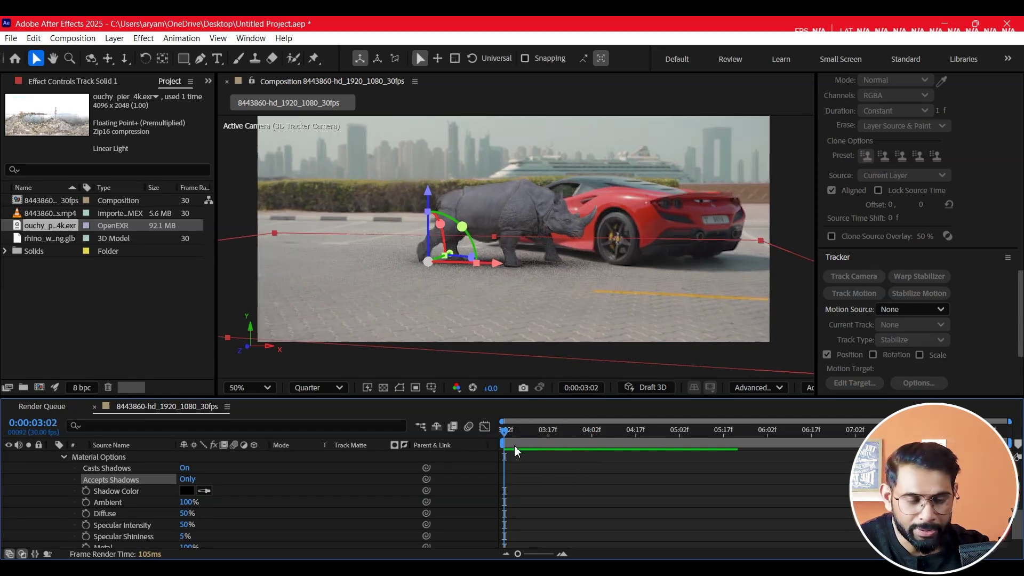
drag(504, 444, 600, 447)
key(space)
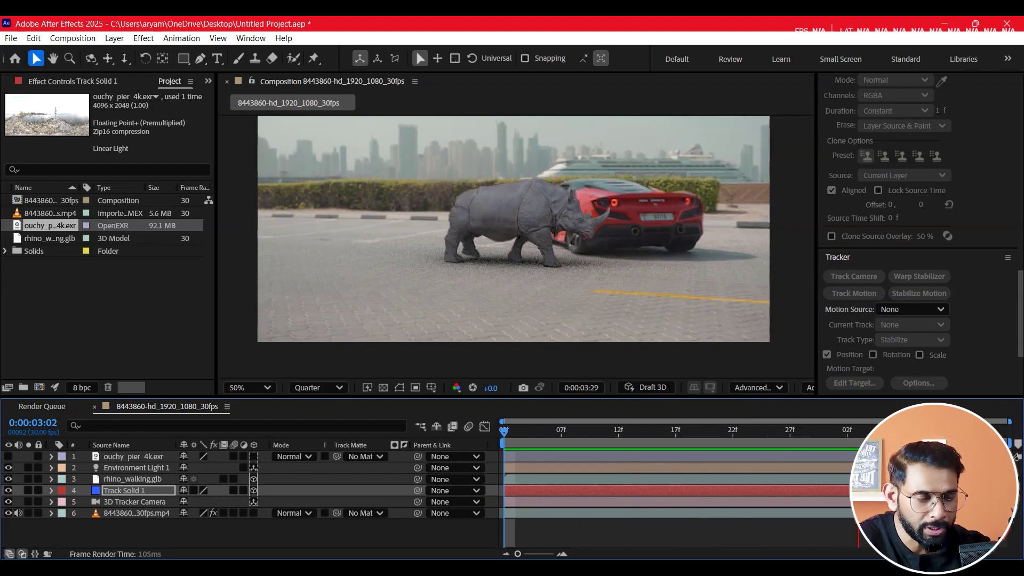
key(space)
key(space)
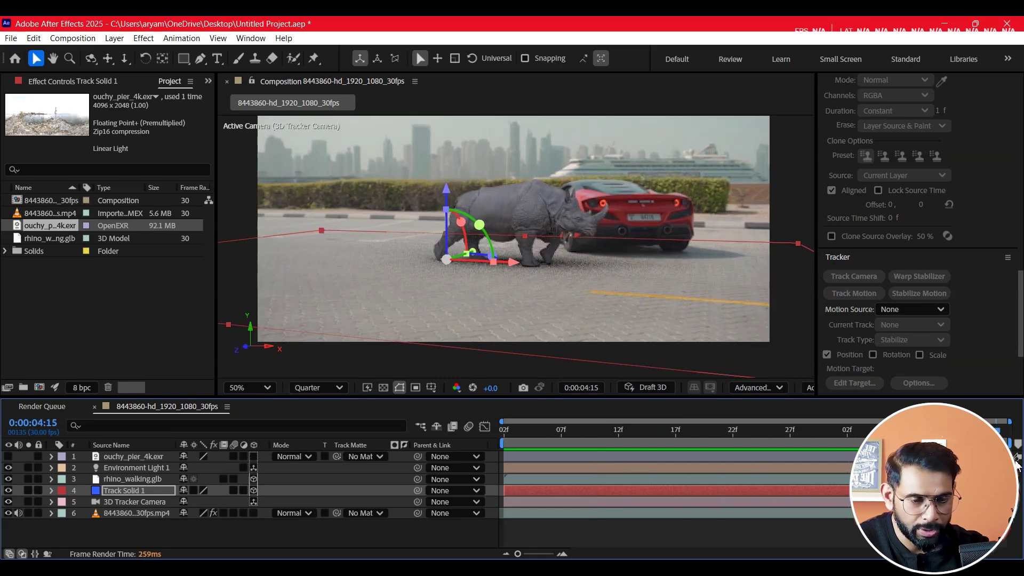
key(space)
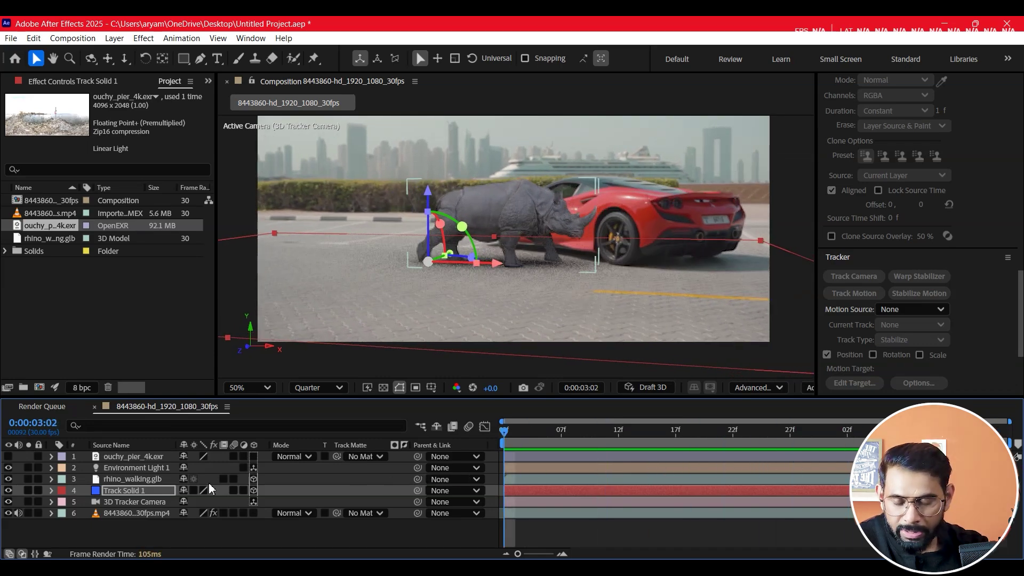
- Keyframe rhino_walking.glb's Position at 960,260,0, then move it right to about 1396,260,0 at the end
click(133, 479)
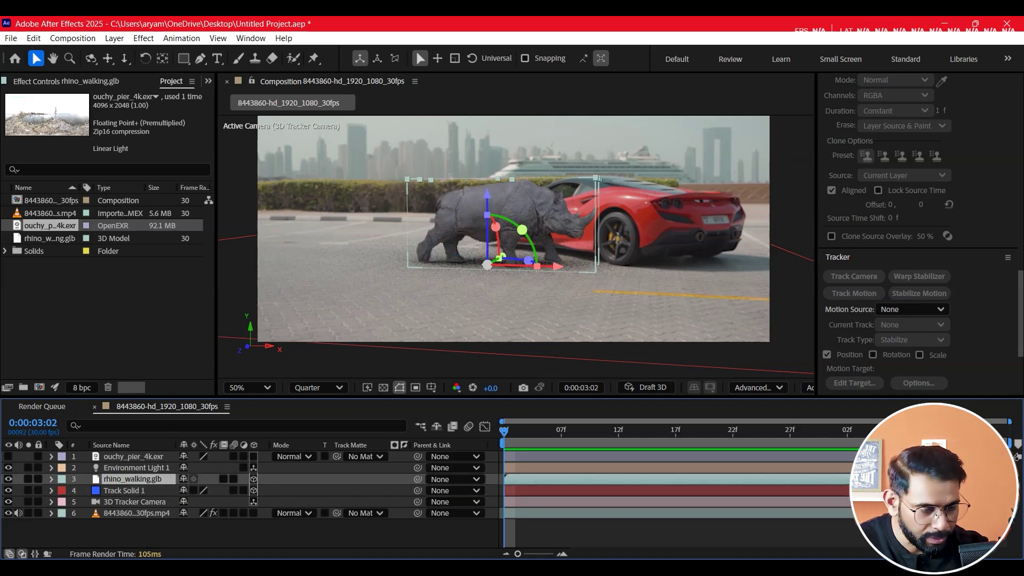
key(p)
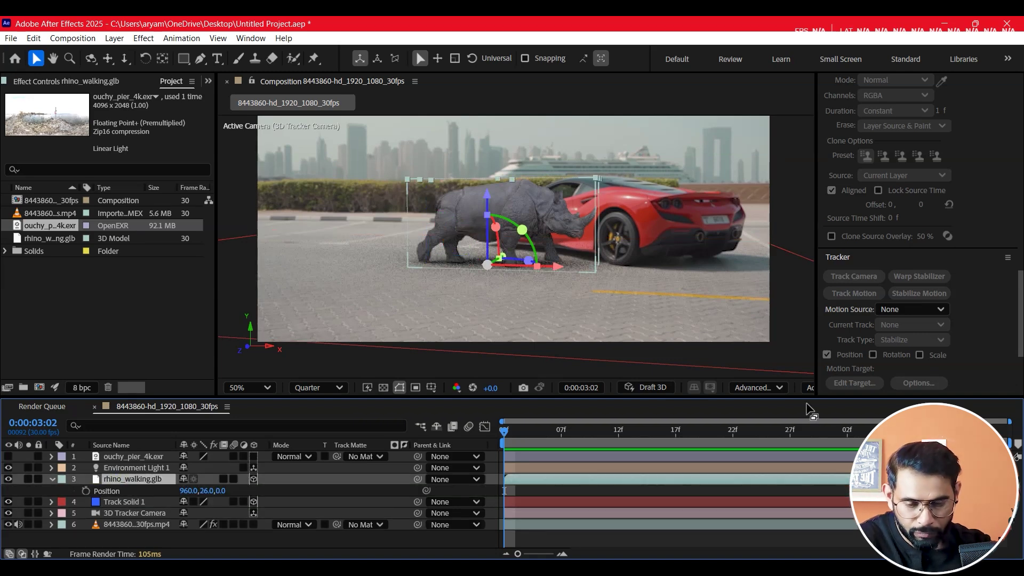
key(alt+shift+p)
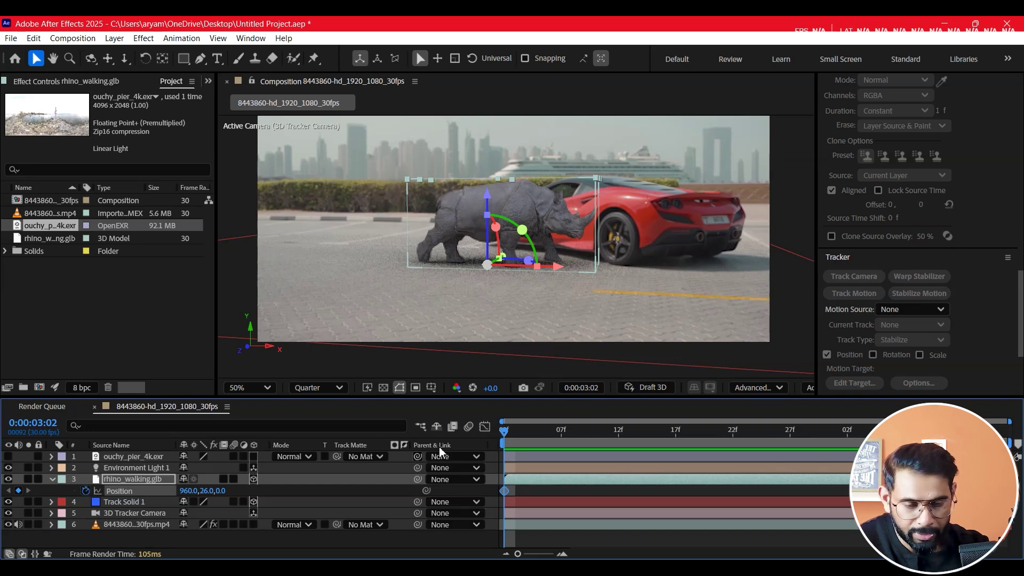
key(space)
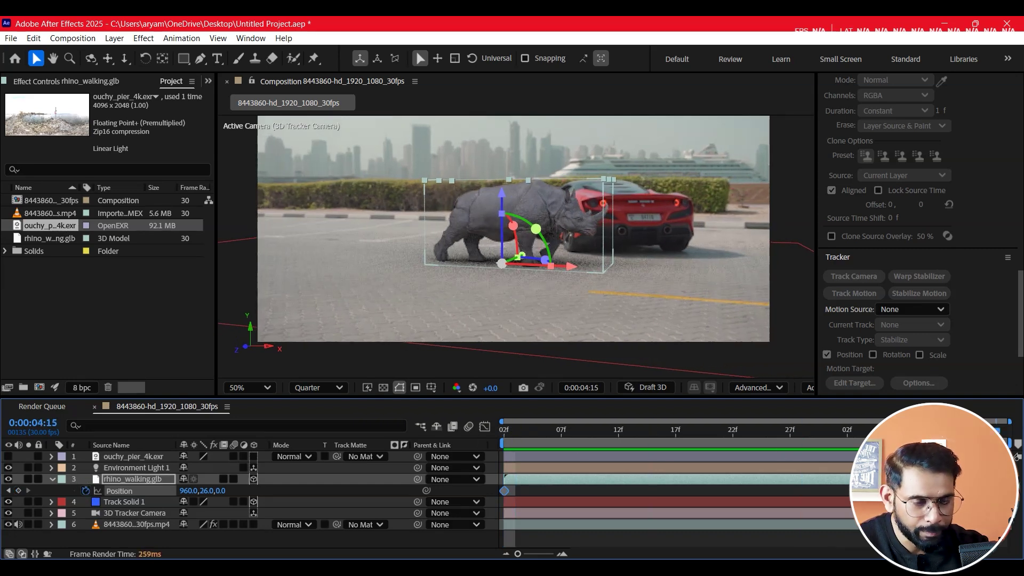
drag(581, 268, 653, 276)
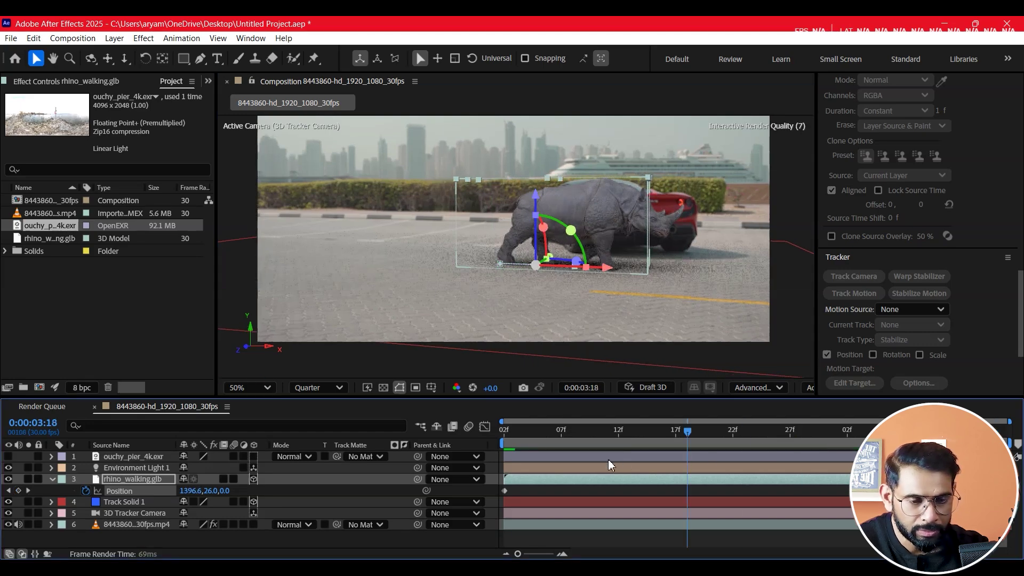
- Preview the rhino's new walking motion from the start, then deselect the layer
drag(995, 430, 332, 487)
key(space)
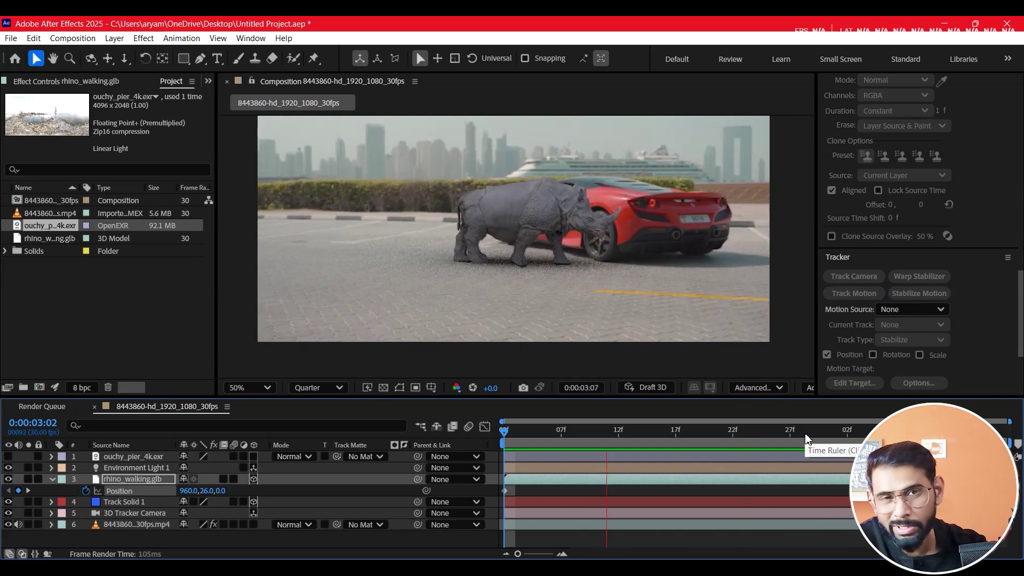
key(space)
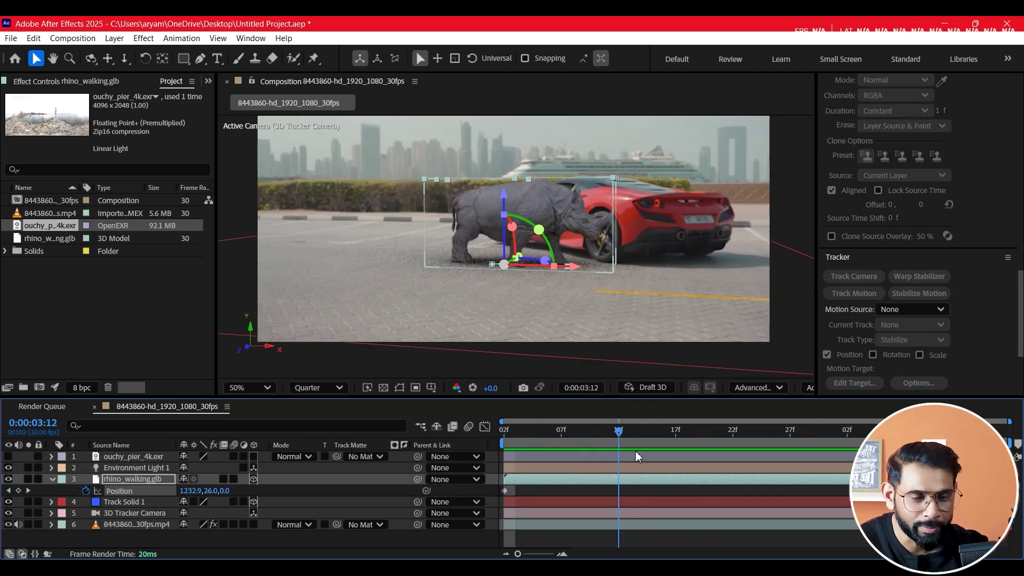
key(space)
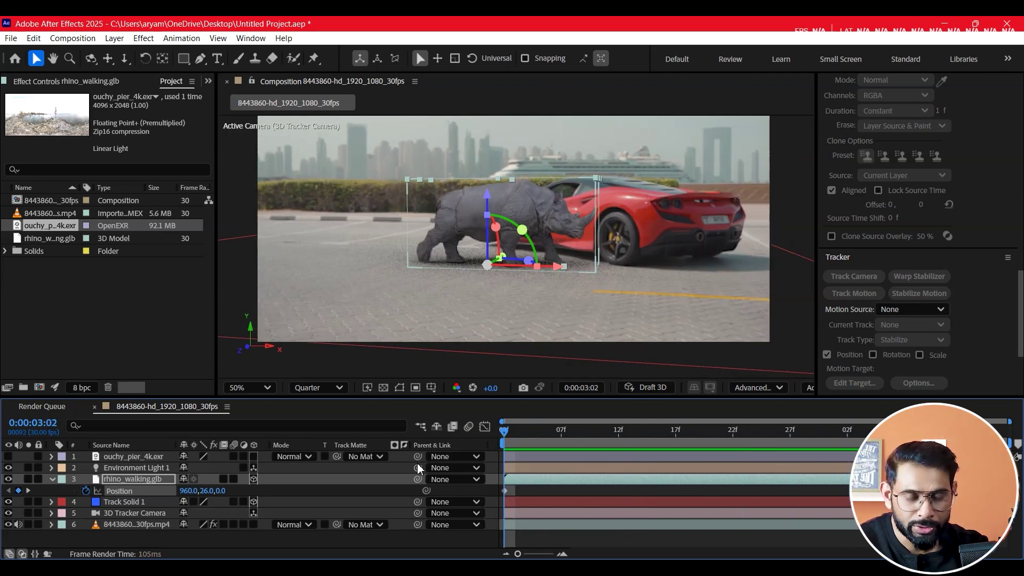
click(796, 230)
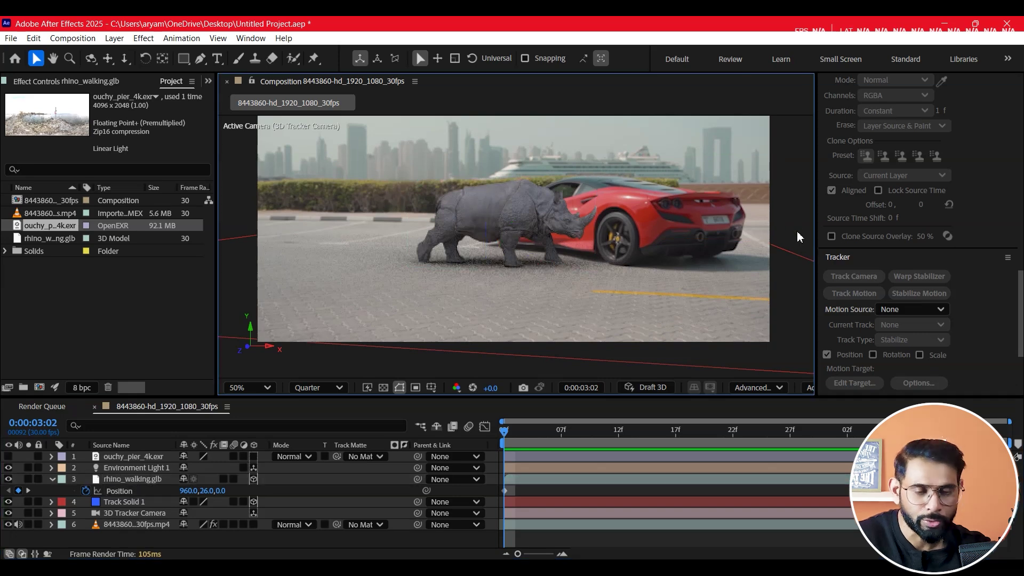
- Preview the shot without layer overlays and save the project with Ctrl+S
key(space)
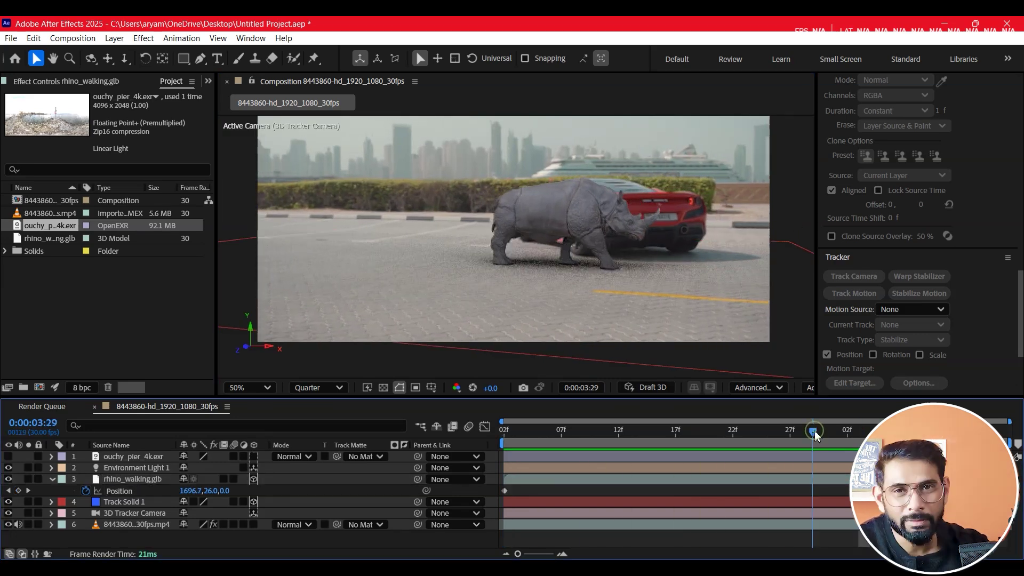
key(space)
key(space)
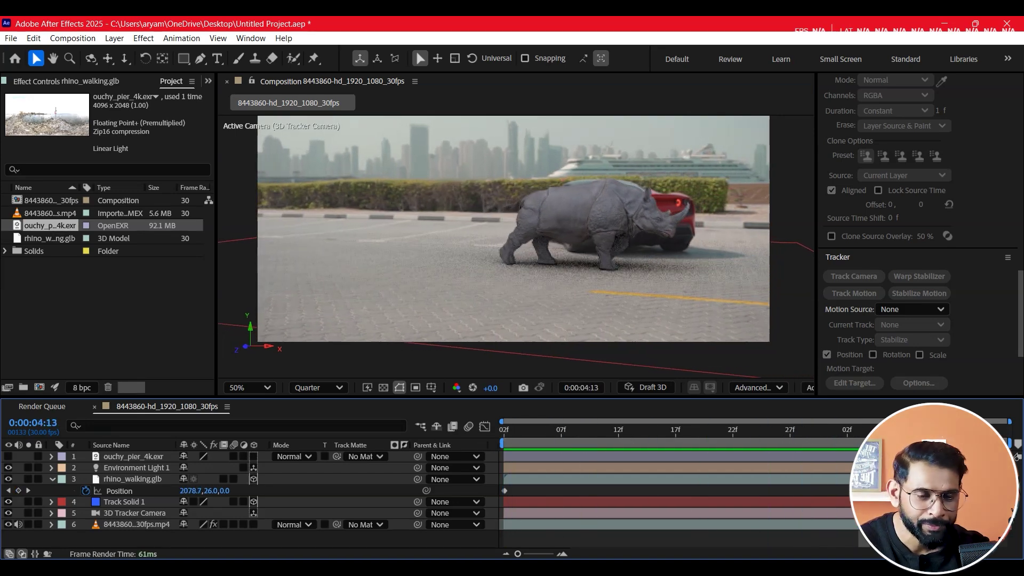
key(space)
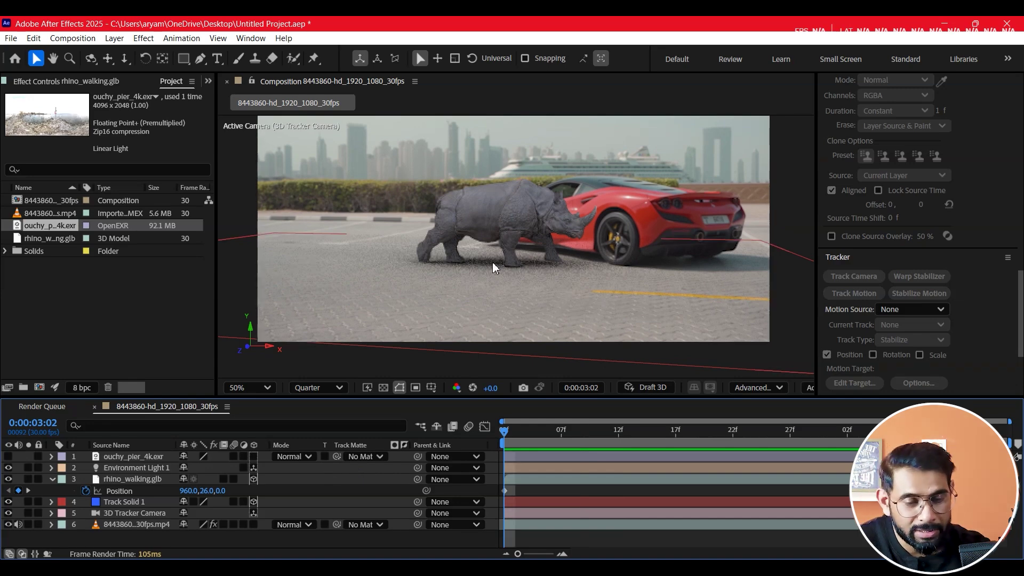
key(ctrl+s)
- Scrub forward to check the rhino overlapping the car, then play the final preview
drag(547, 427, 775, 435)
key(Home)
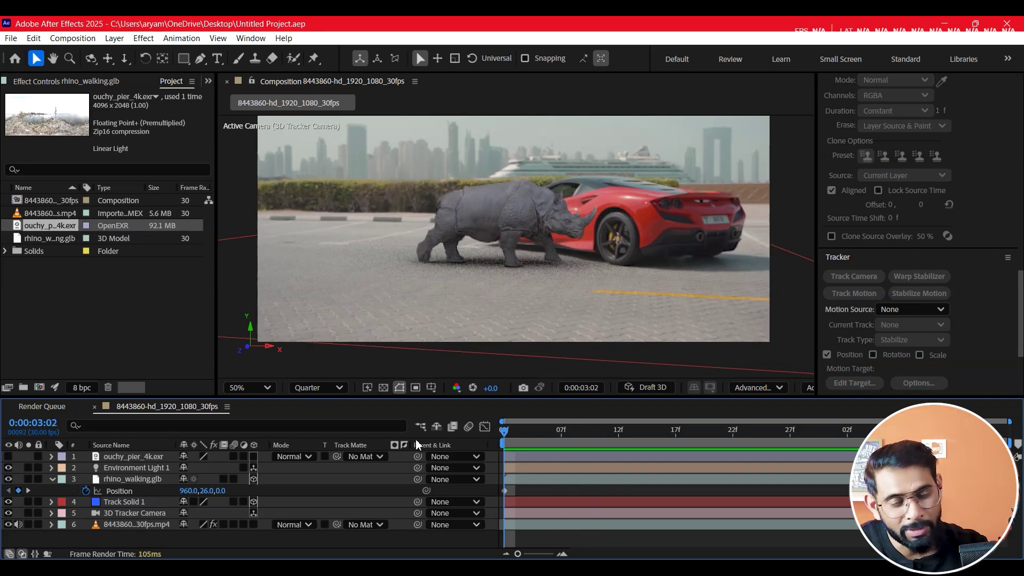
key(space)
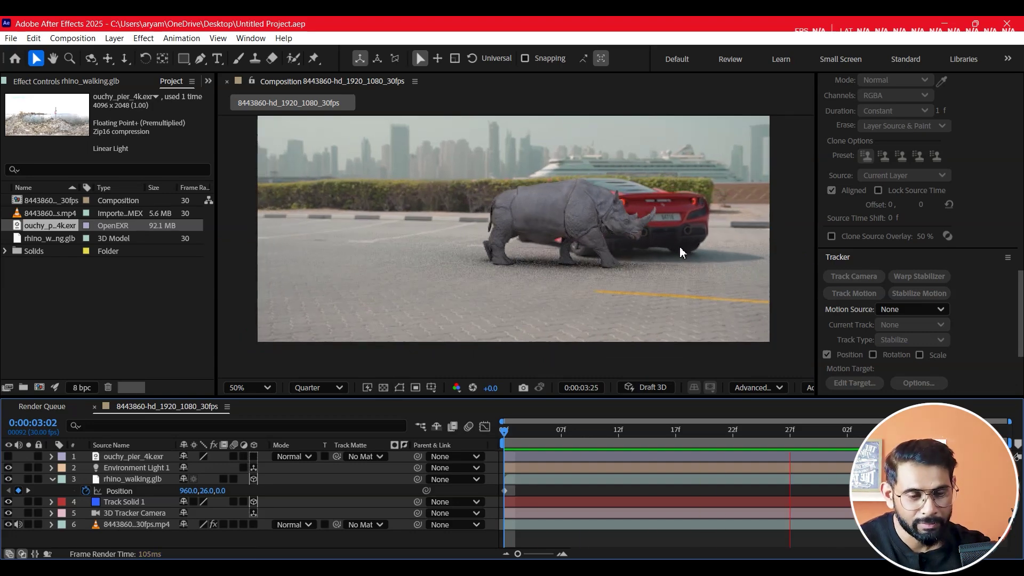